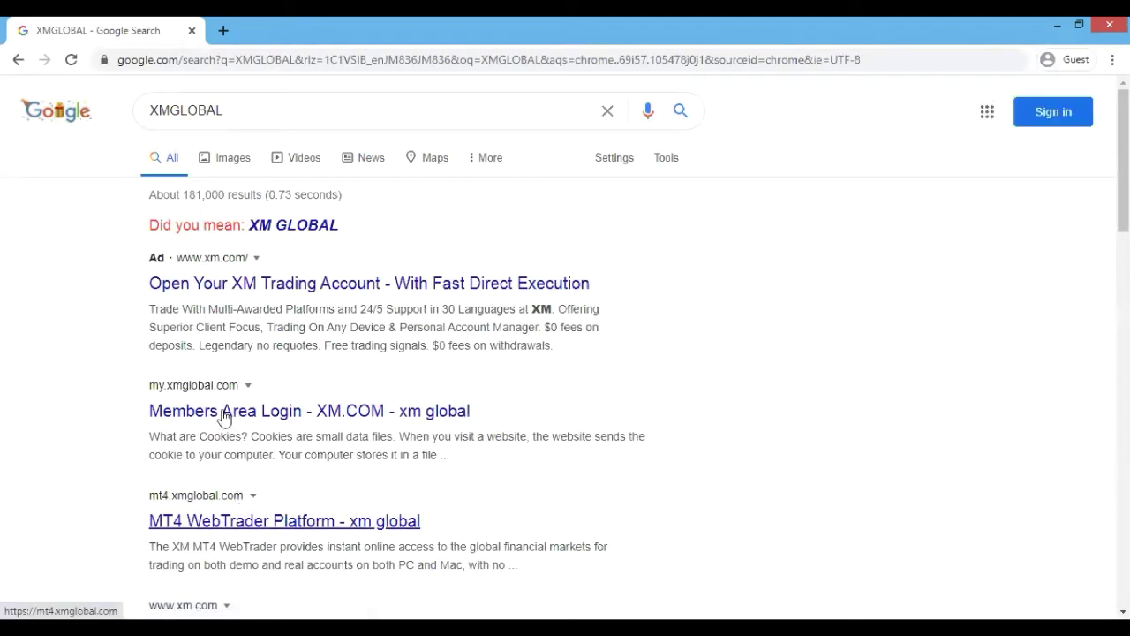
Search with the suggested spelling XM GLOBAL, open the xm.com website and accept its default cookie settings.
left_click(303, 227)
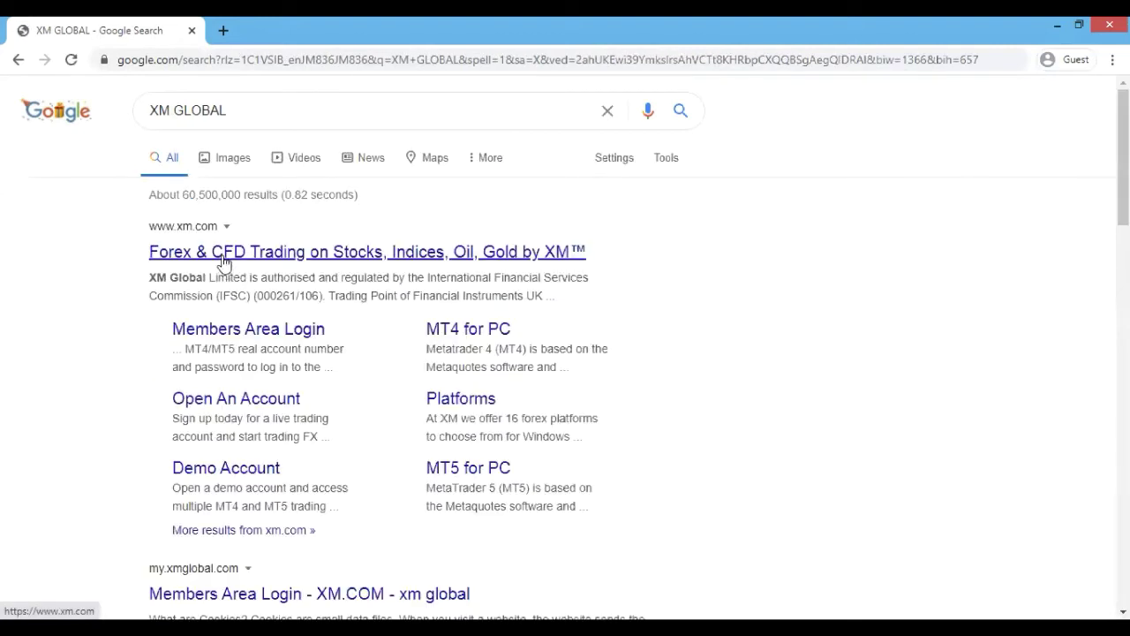
left_click(223, 253)
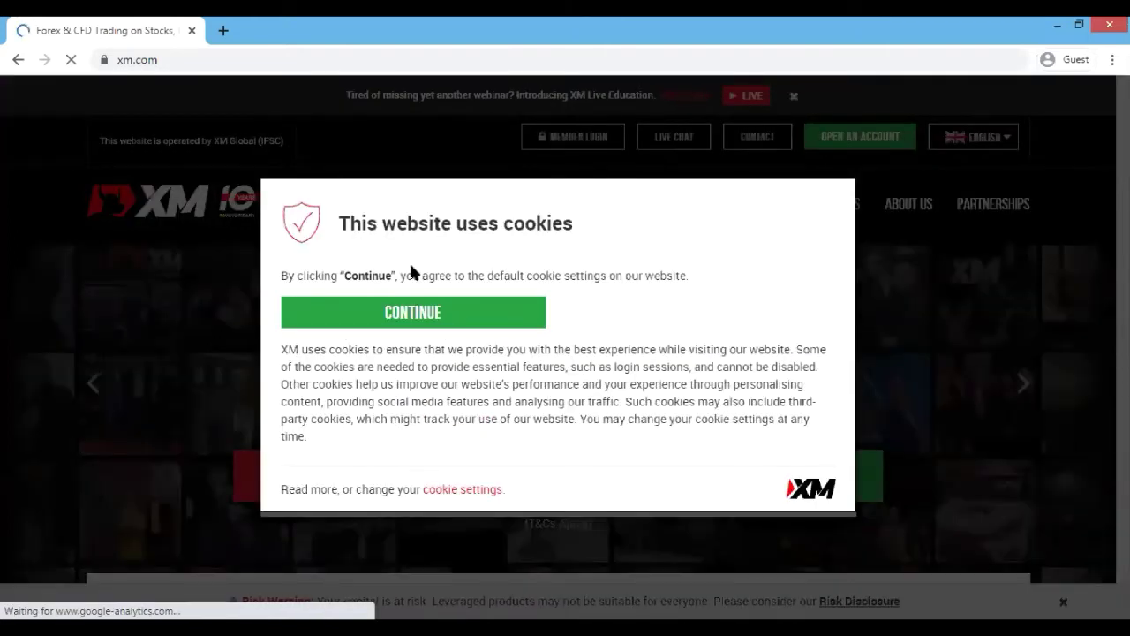
left_click(382, 314)
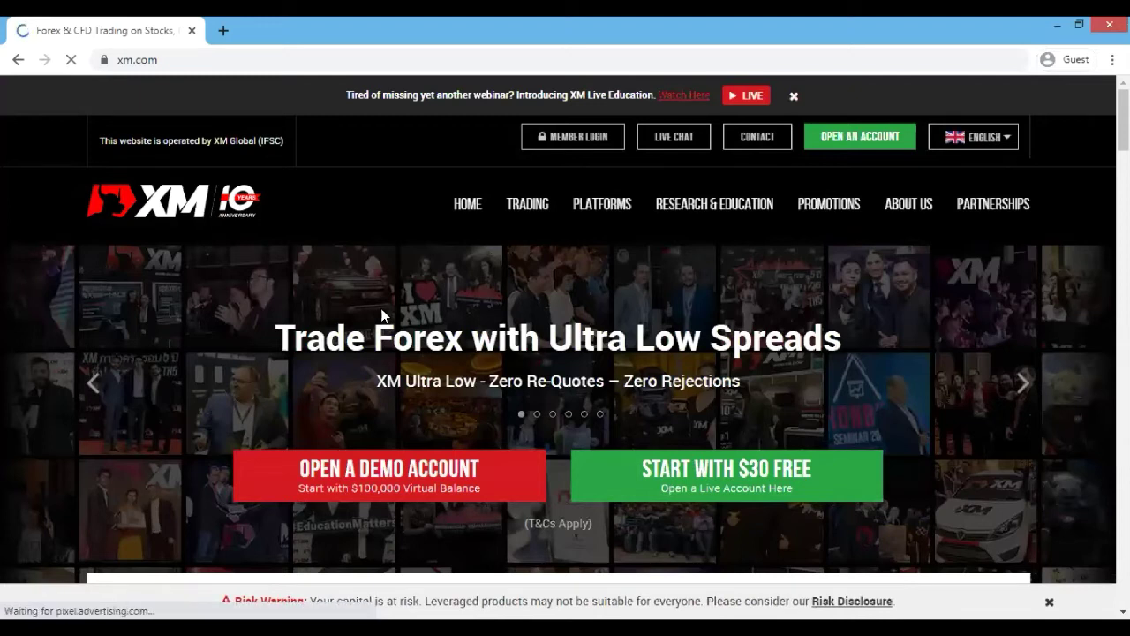
Open XM's MT4 for PC platform page and download the MetaTrader 4 installer.
left_click(606, 211)
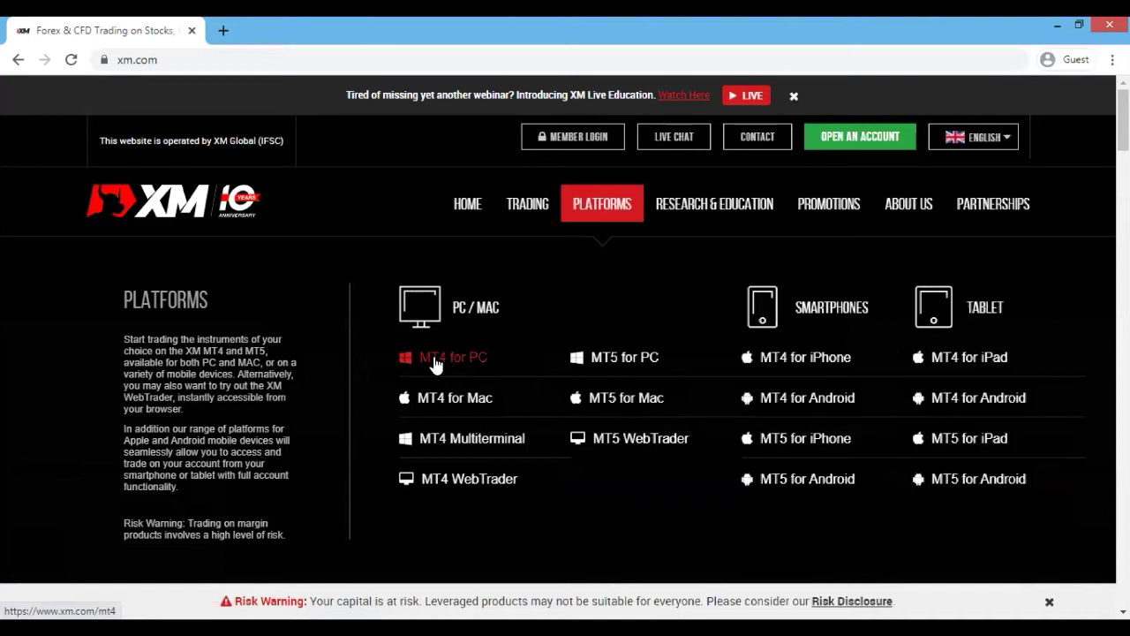
left_click(434, 362)
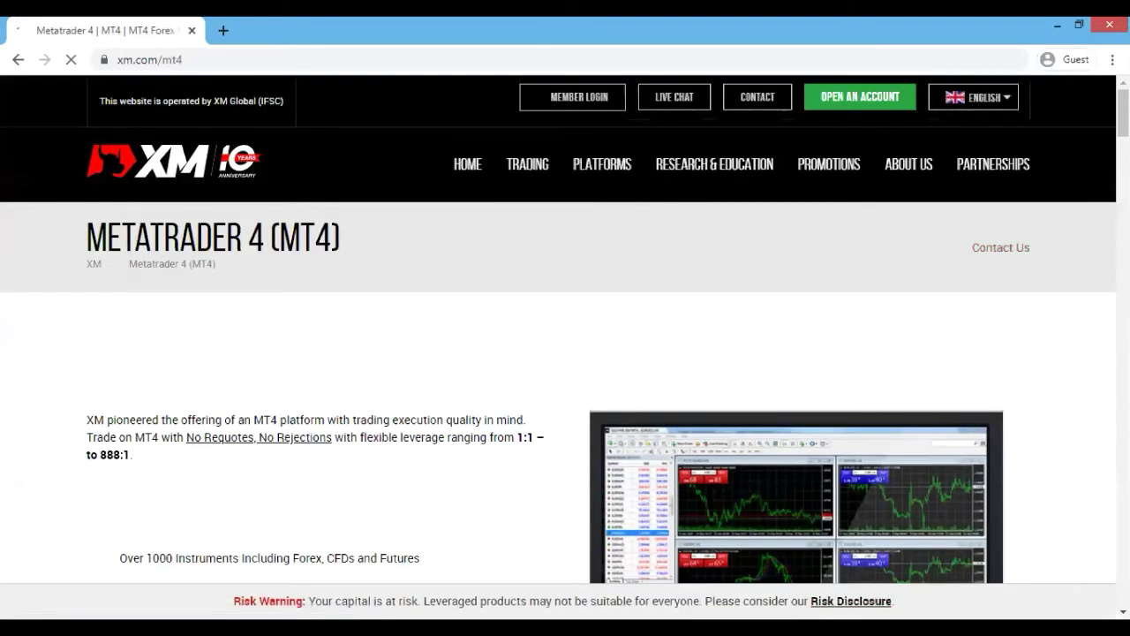
scroll(565, 336, "down", 2)
scroll(565, 336, "down", 7)
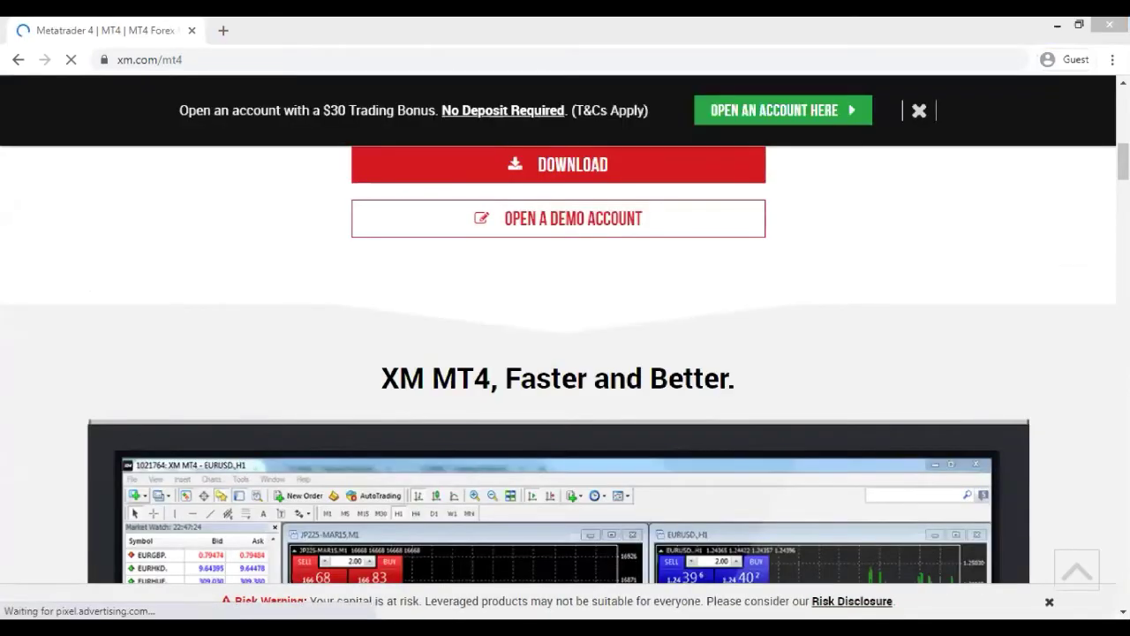
left_click(703, 172)
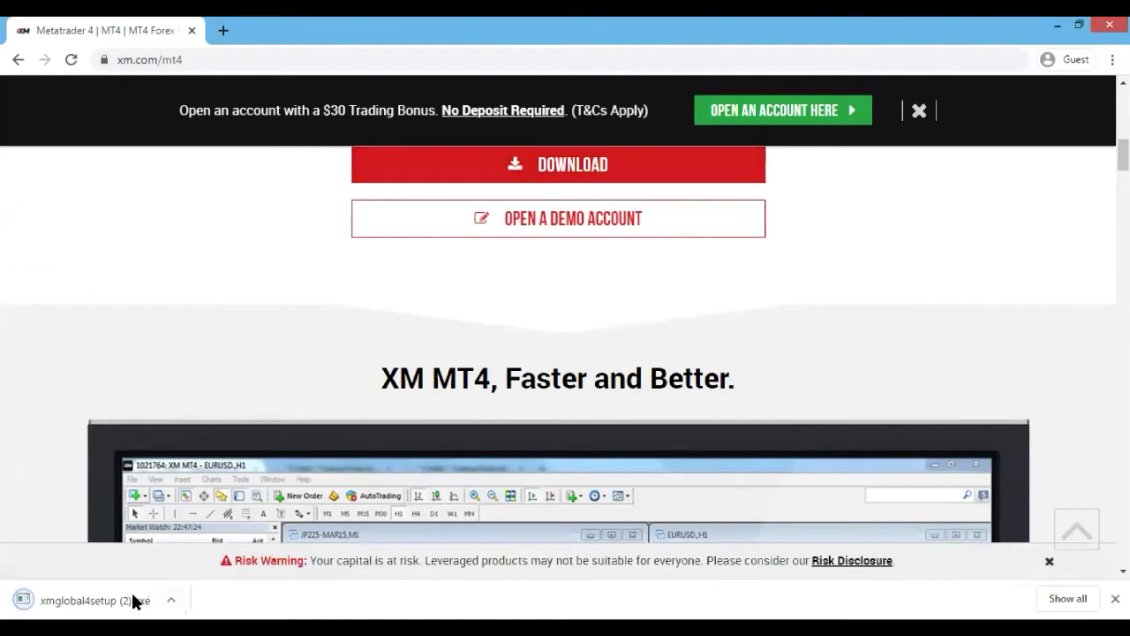
Search the web for TRADERSWAY in a new browser tab.
left_click(224, 30)
type("Y")
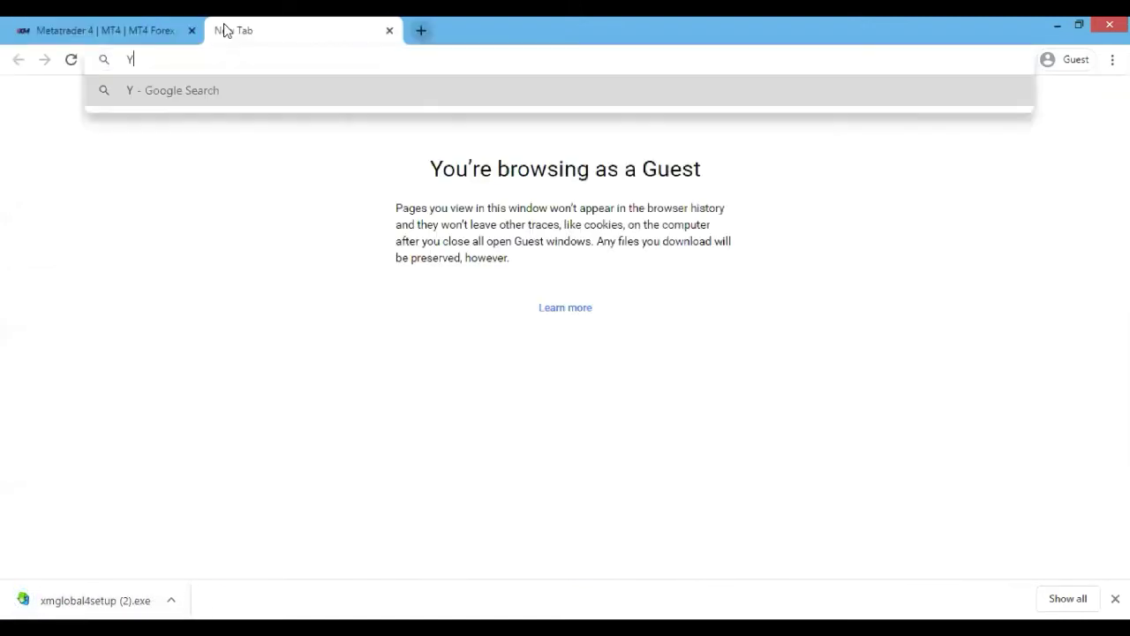
key("BackSpace")
type("TRA")
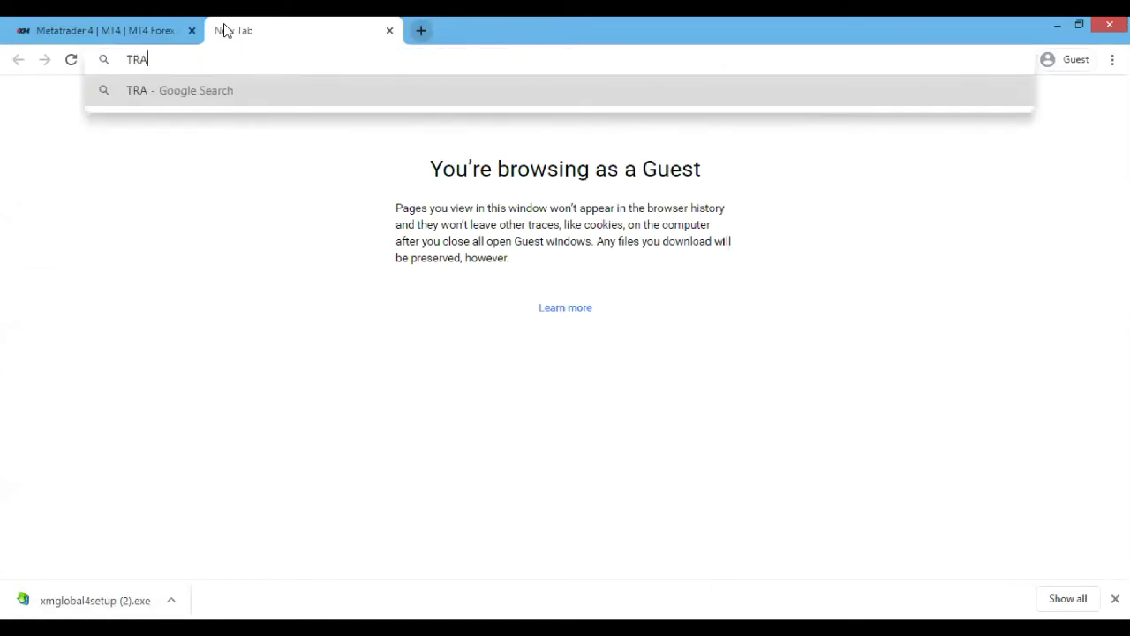
type("DERSWAY")
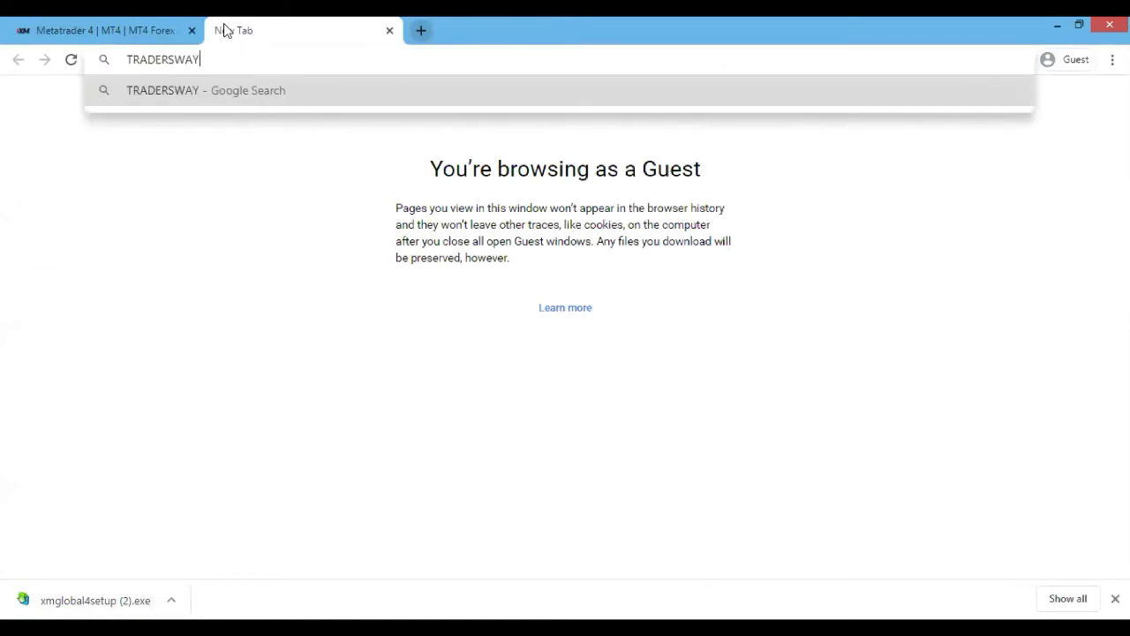
key("Return")
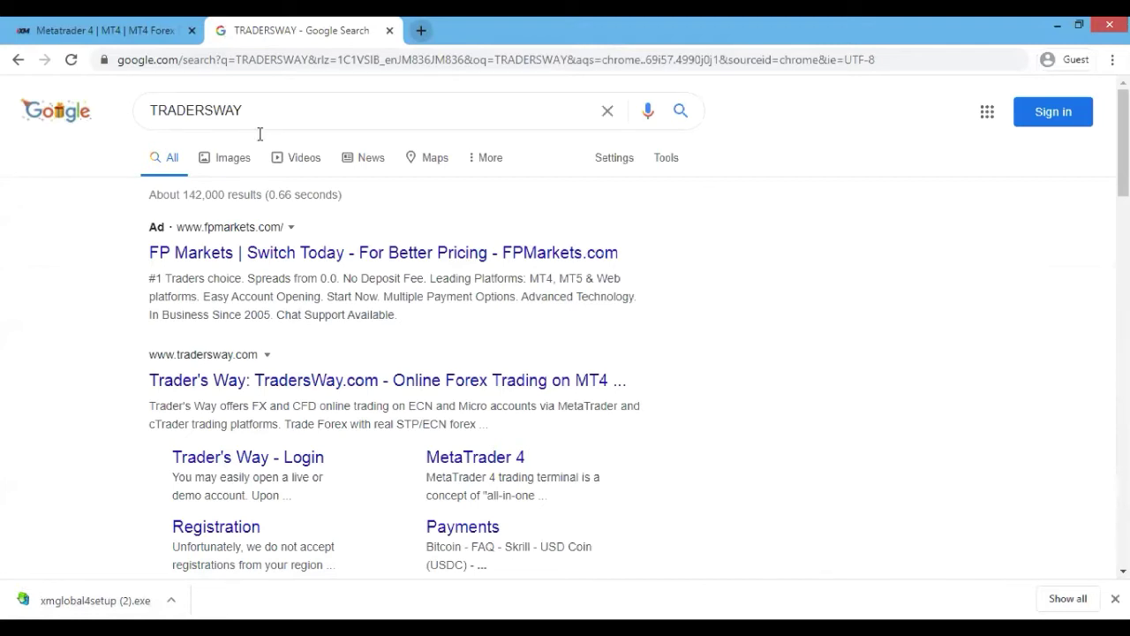
Open the tradersway.com site and download the MetaTrader 4 installer from its trading platforms section.
left_click(274, 381)
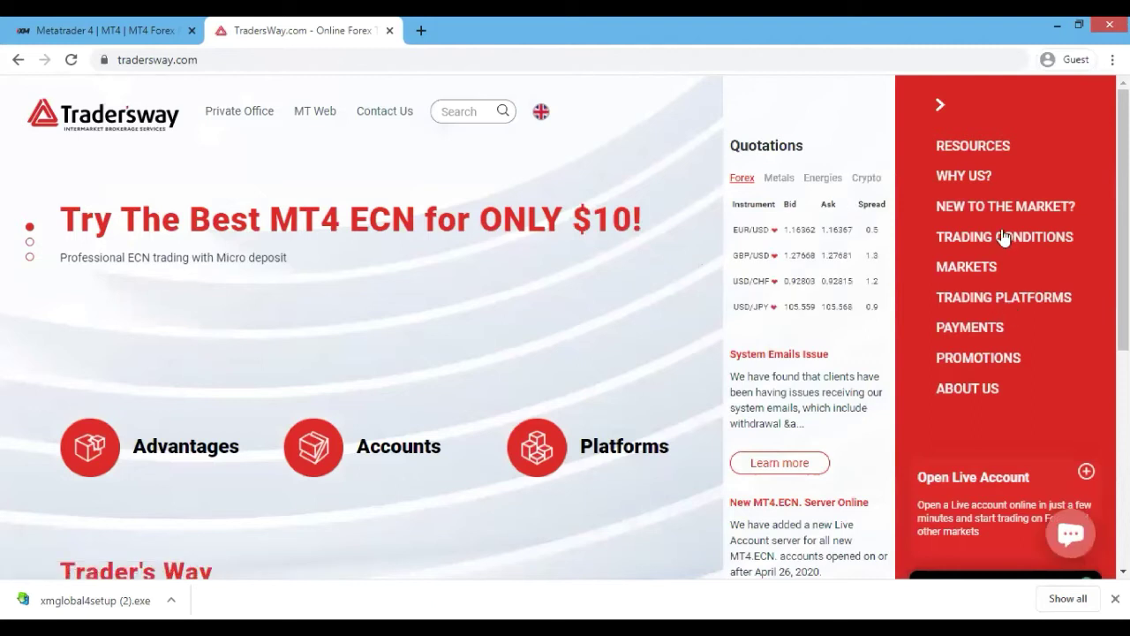
left_click(1003, 298)
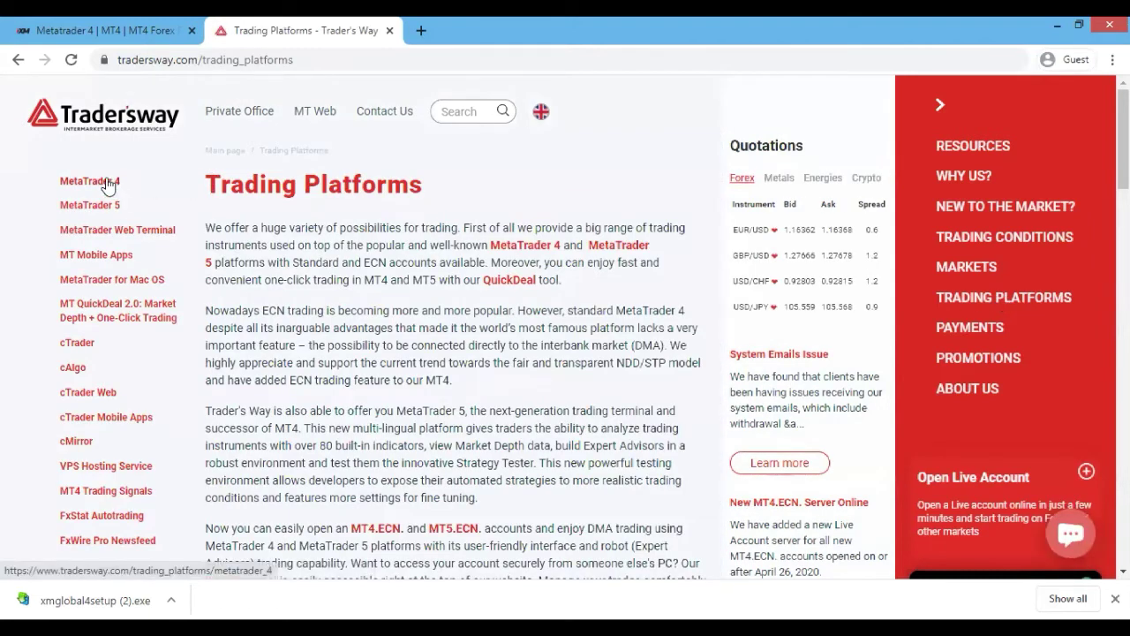
left_click(108, 184)
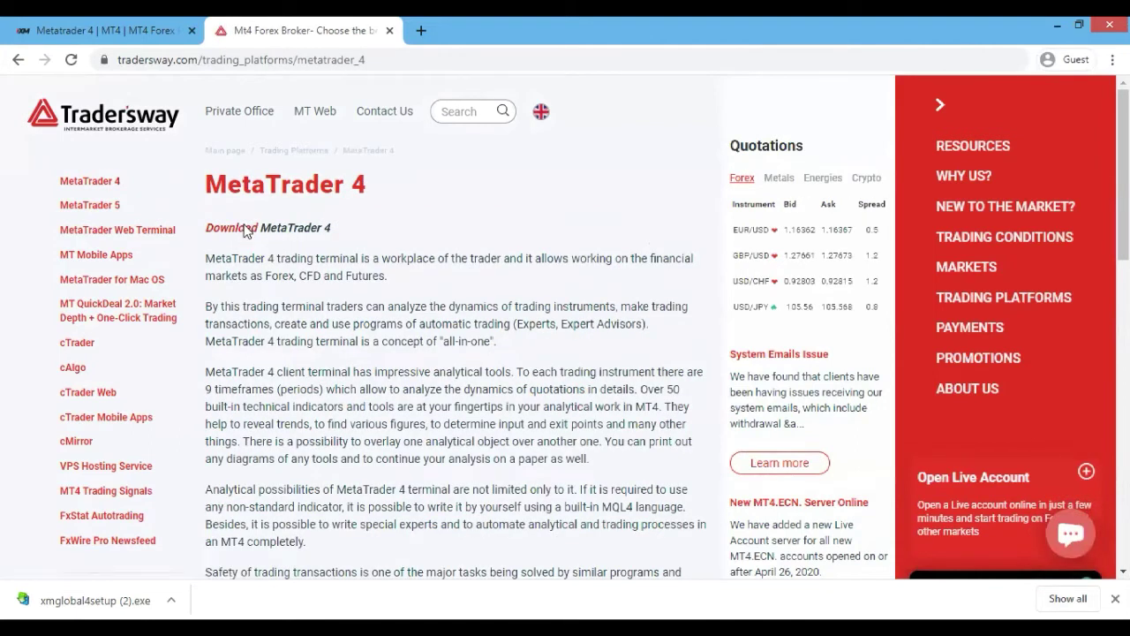
left_click(245, 231)
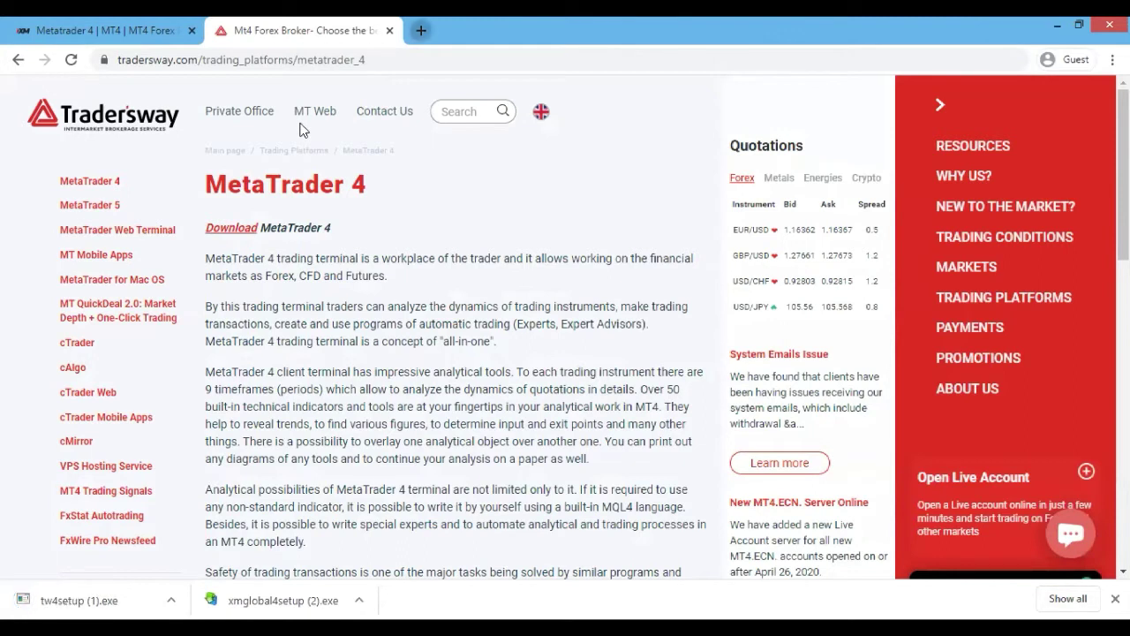
Search for KOT4X in a new browser tab and download MT4 for Windows from the broker's website.
key("ctrl+t")
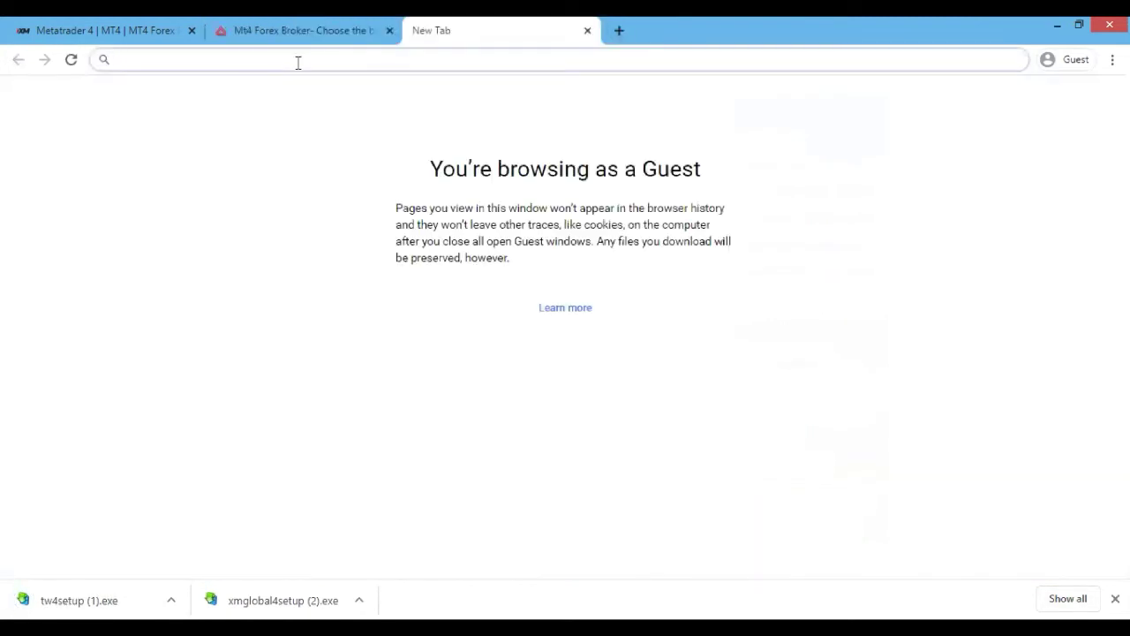
type("KOT4X")
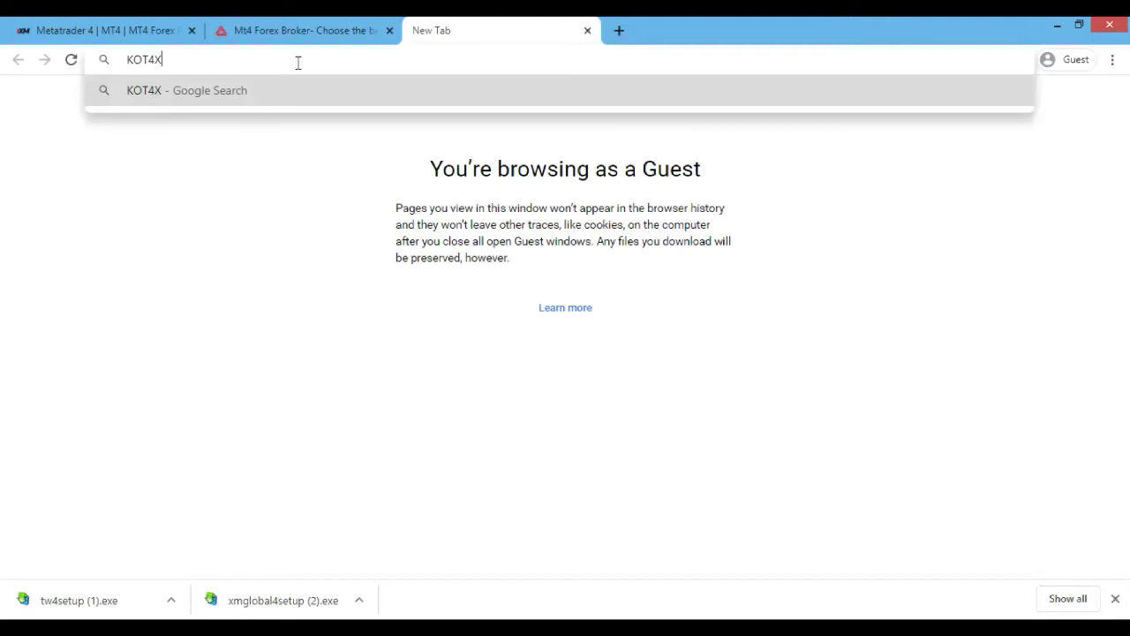
key("Return")
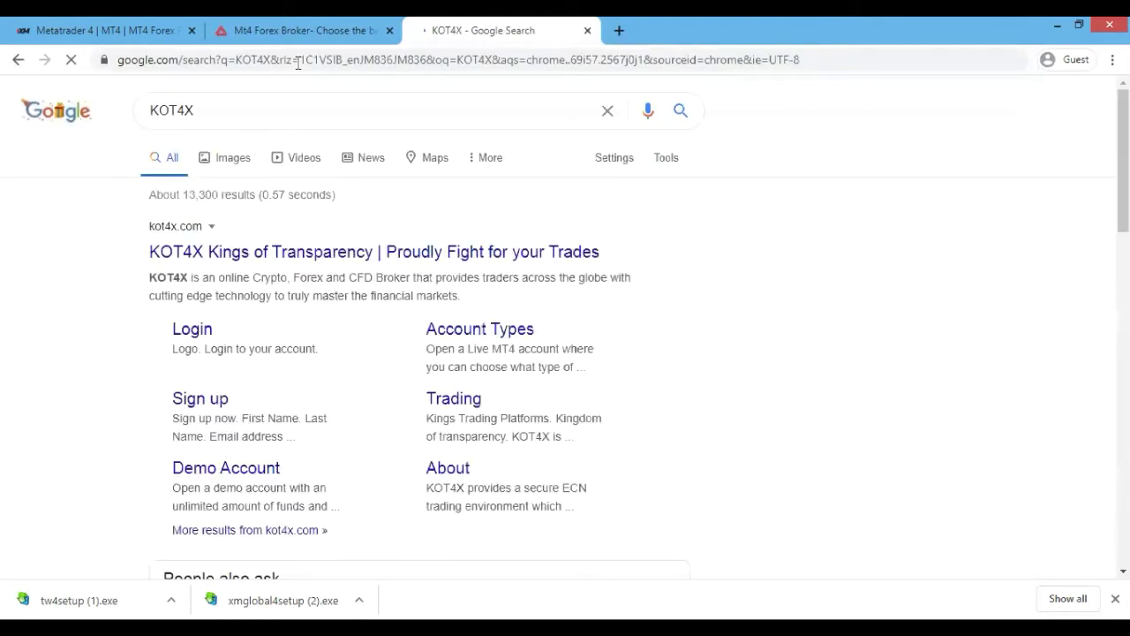
left_click(233, 255)
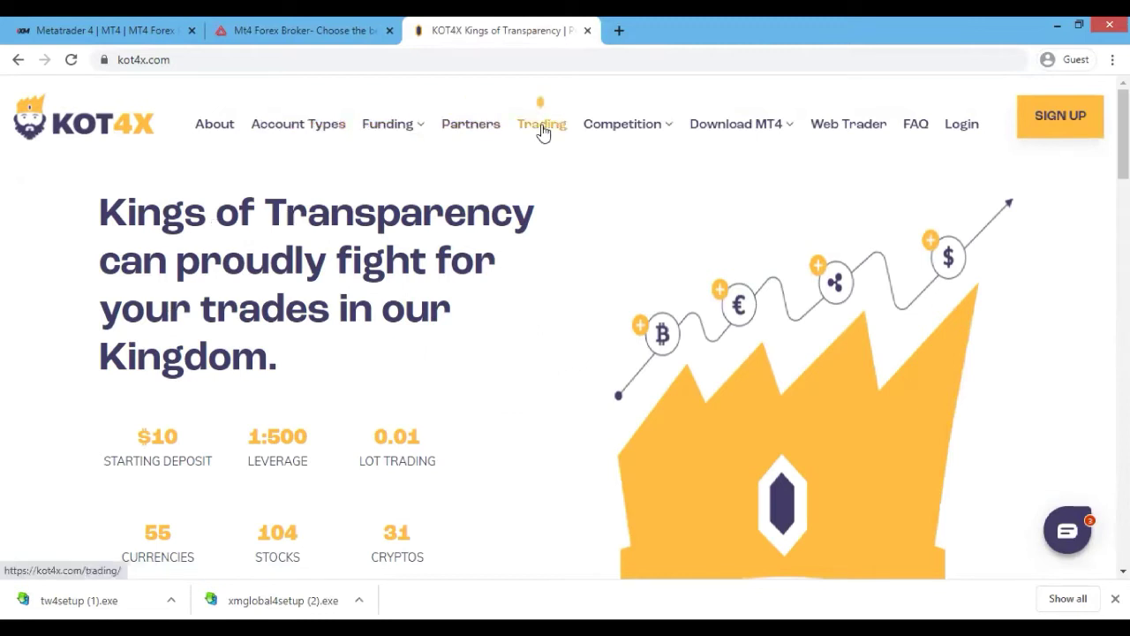
mouse_move(699, 133)
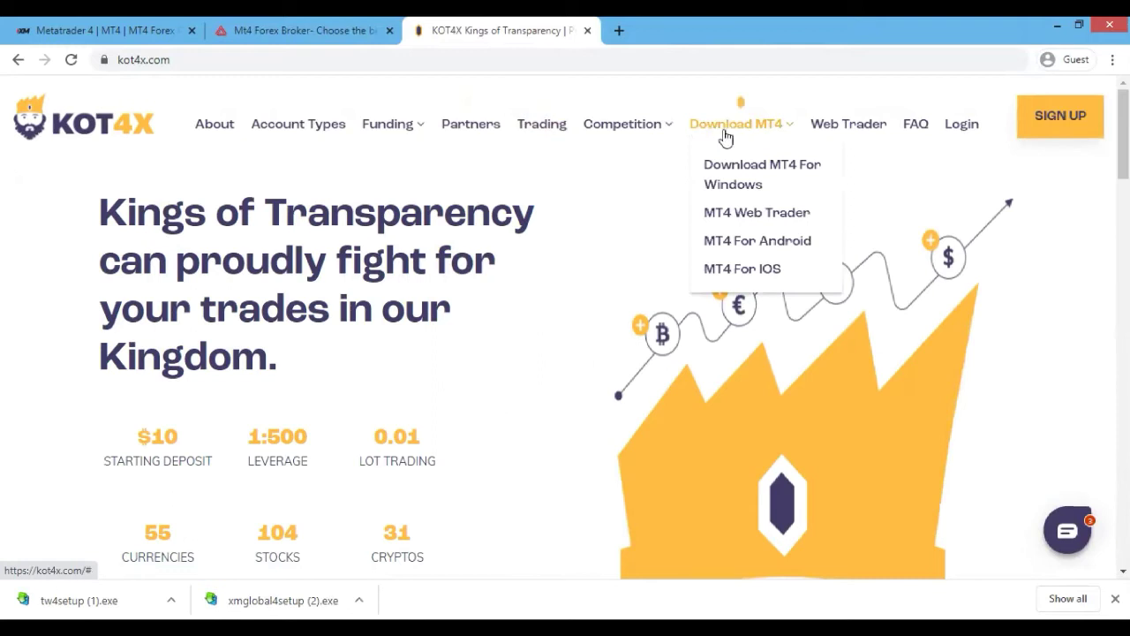
left_click(730, 175)
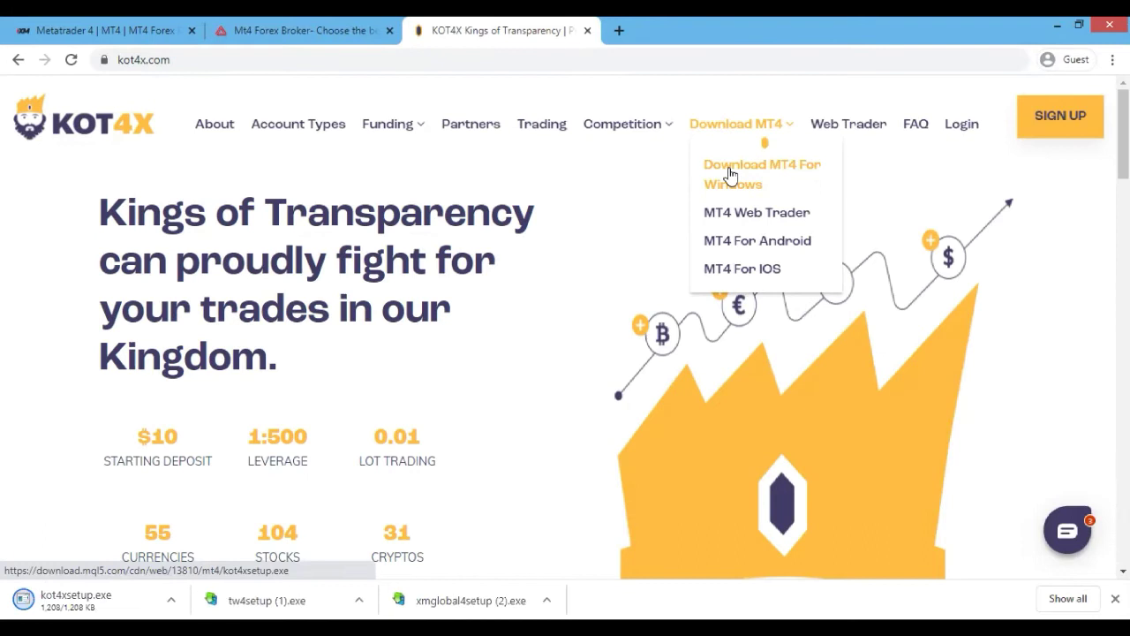
Search for HUGOS in the current browser tab and download the MT4 installer from hugosway.com.
left_click(387, 52)
key("BackSpace")
type("HUGOS")
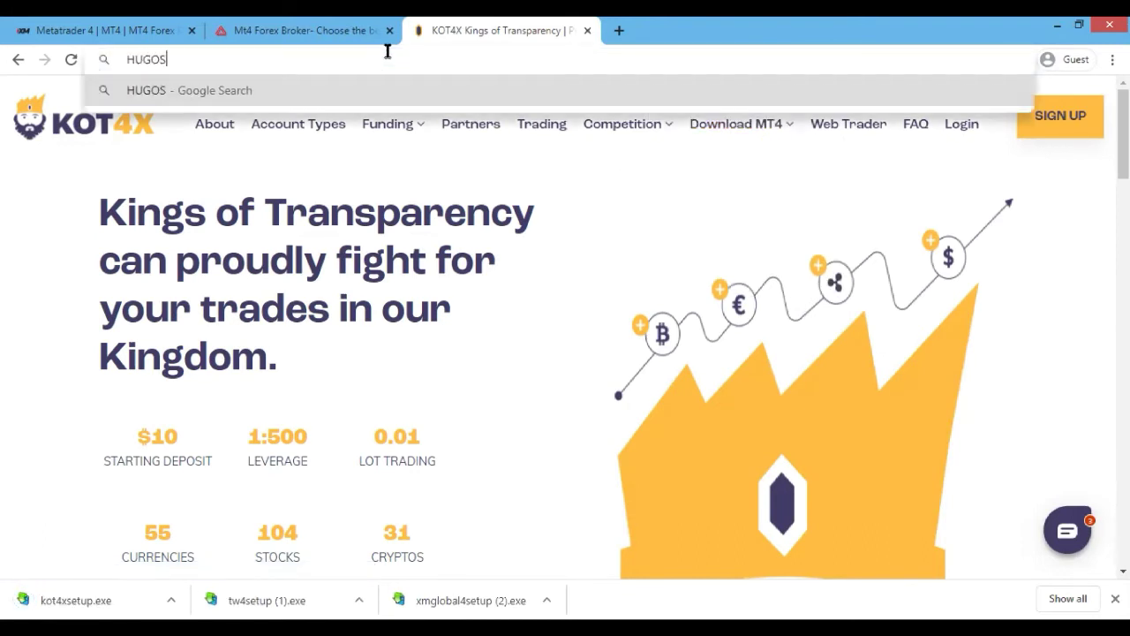
key("Return")
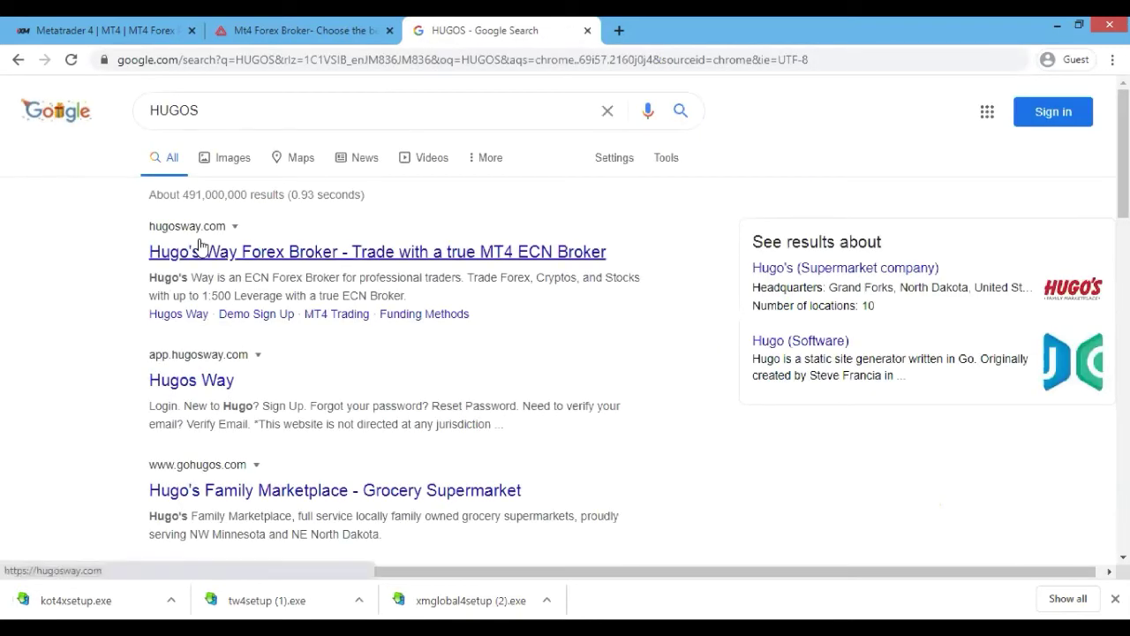
left_click(202, 247)
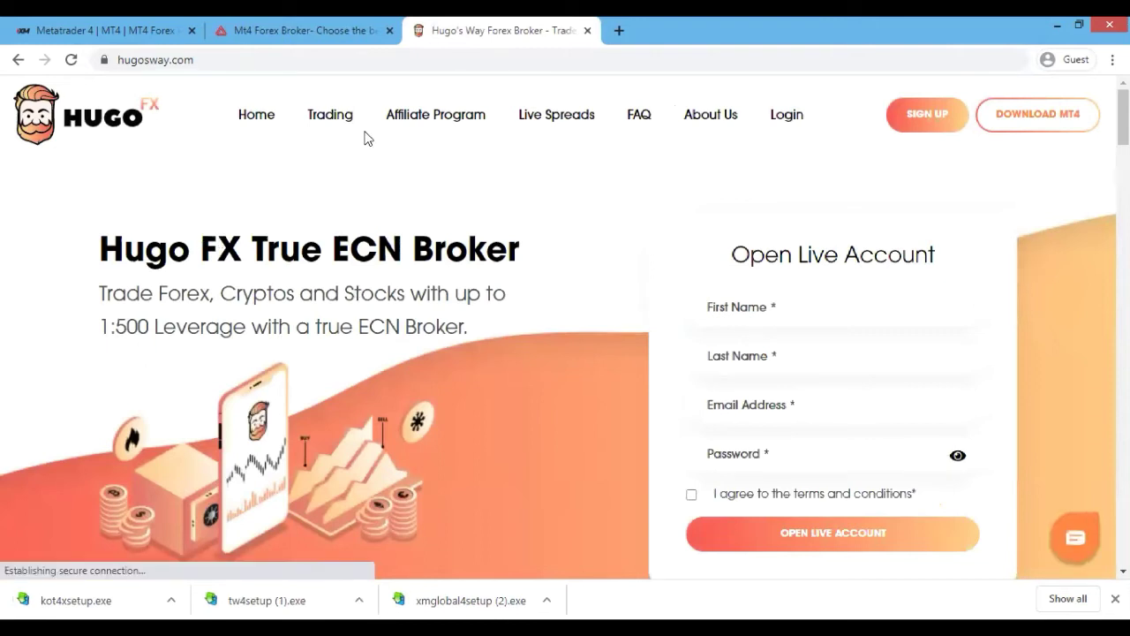
left_click(1024, 118)
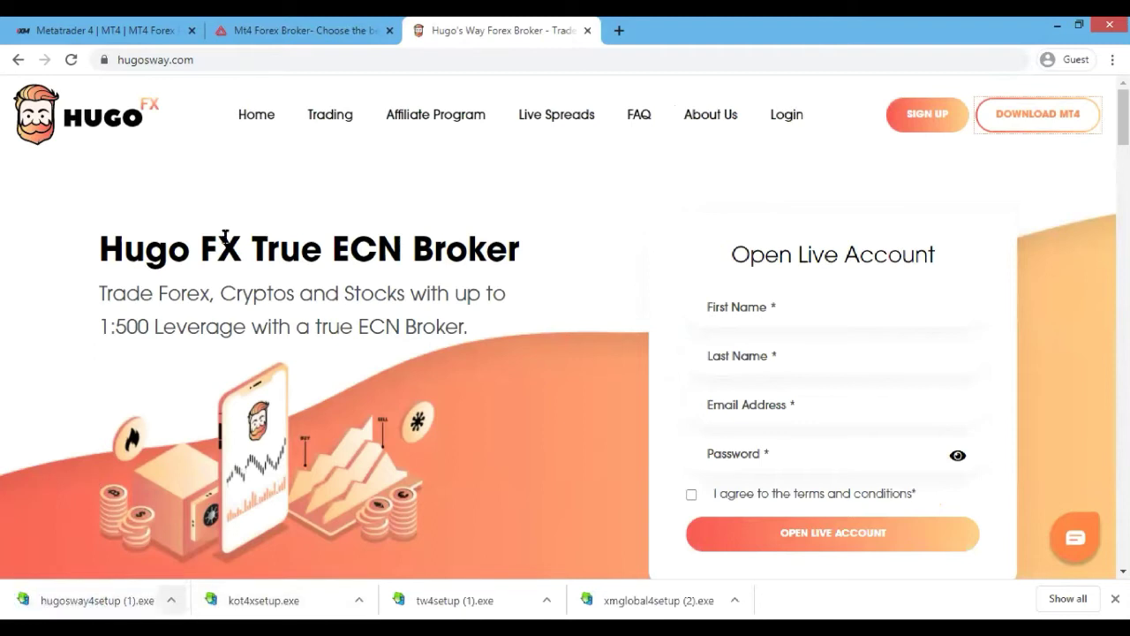
Search the web for OSPREYFX in the current browser tab.
left_click(227, 61)
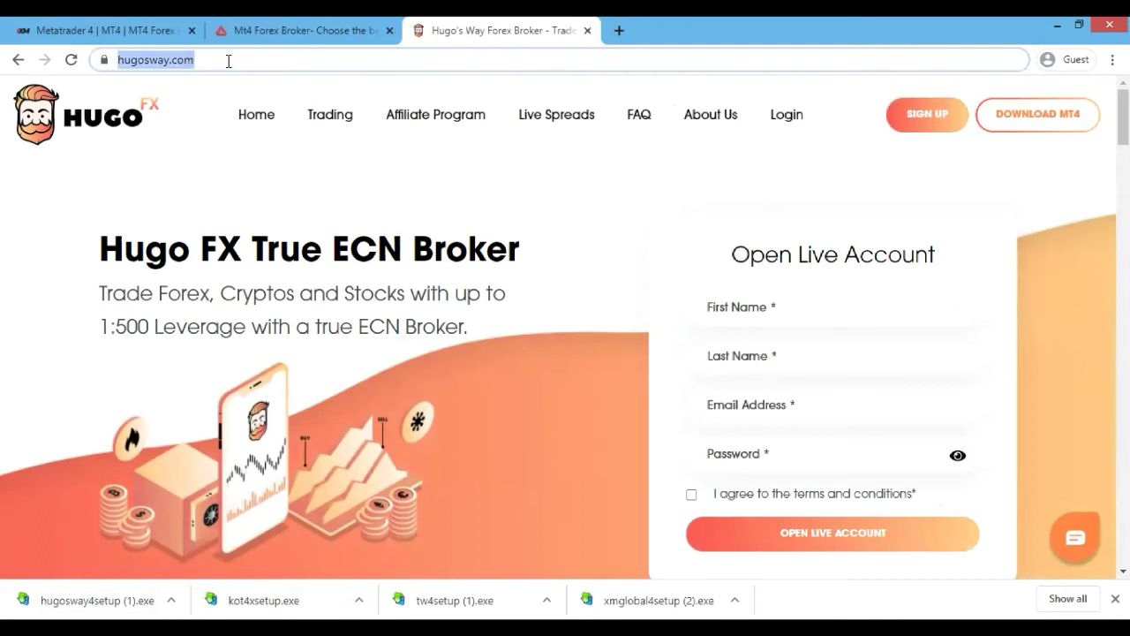
key("BackSpace")
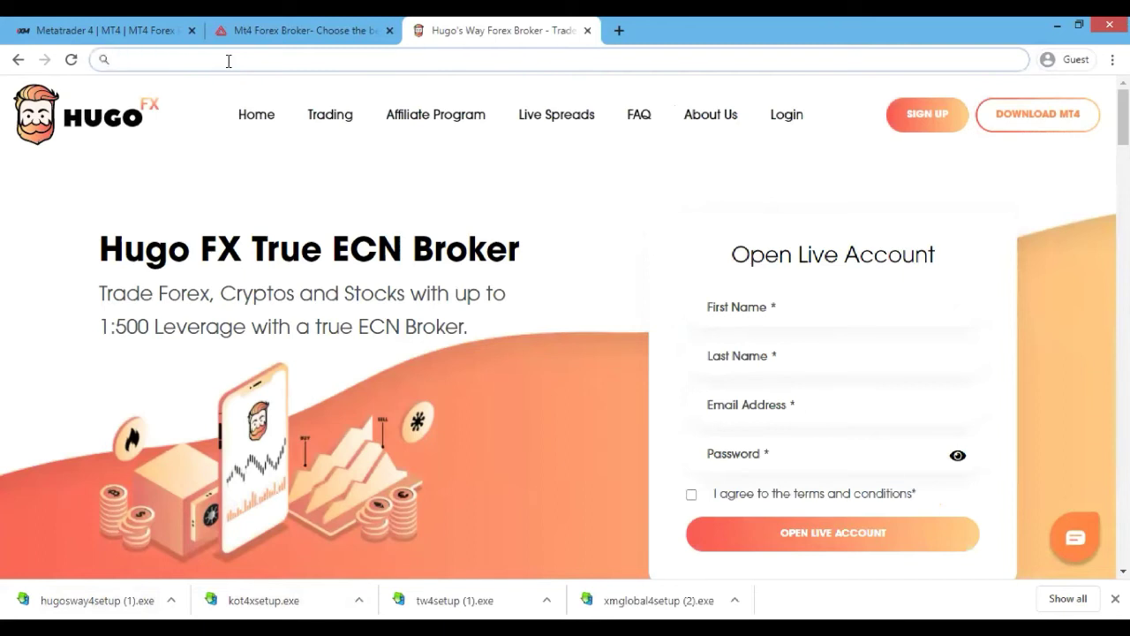
type("OSPRE")
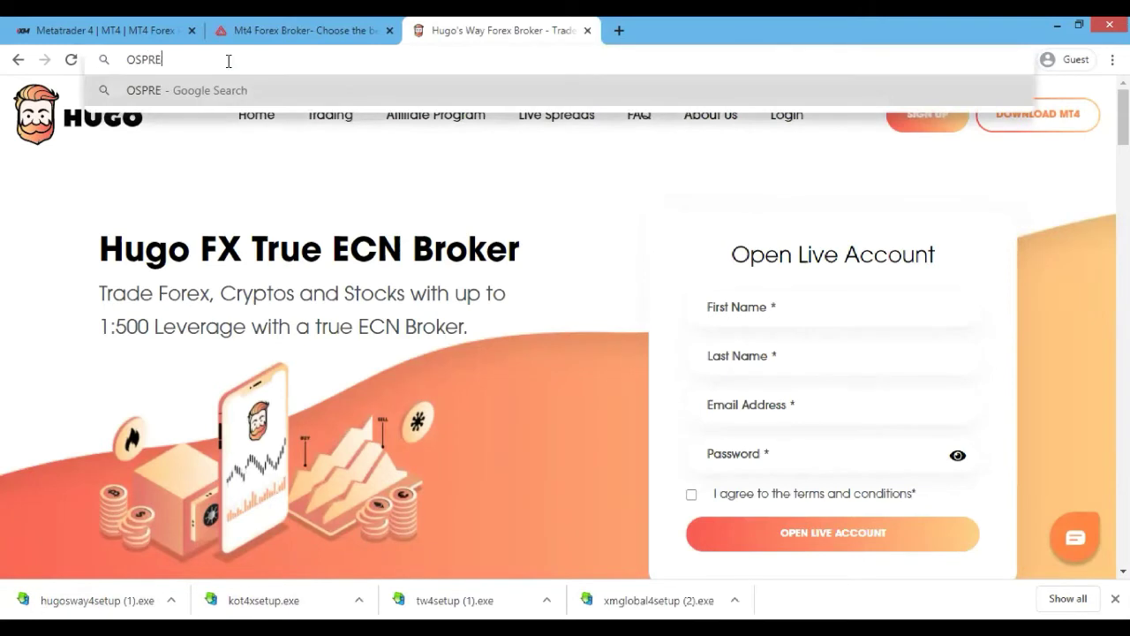
type("YFX")
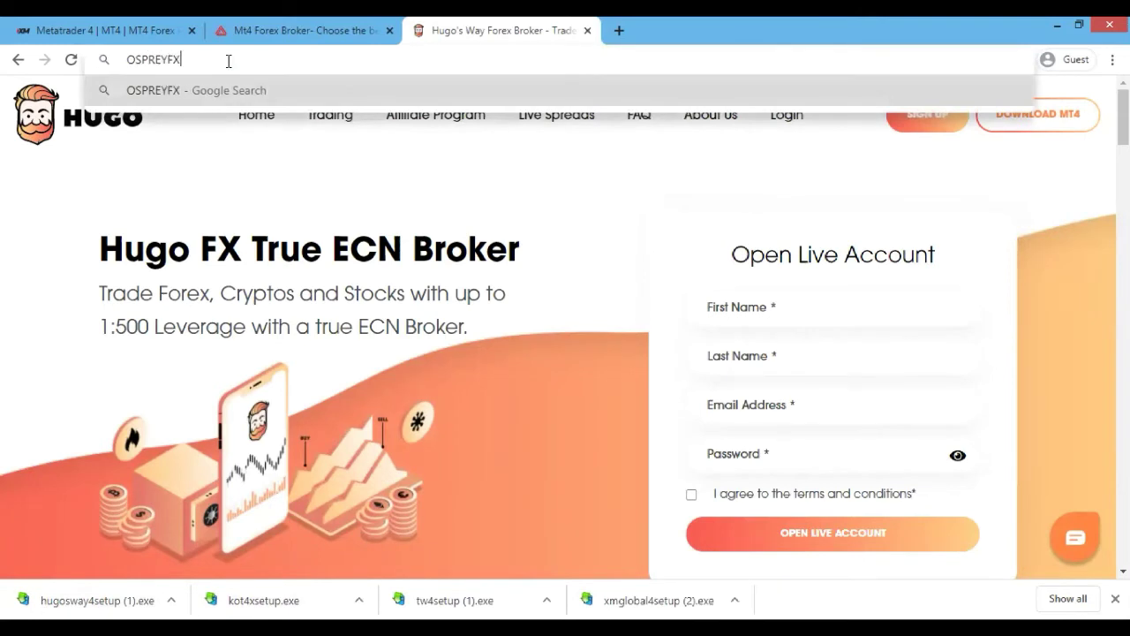
key("Return")
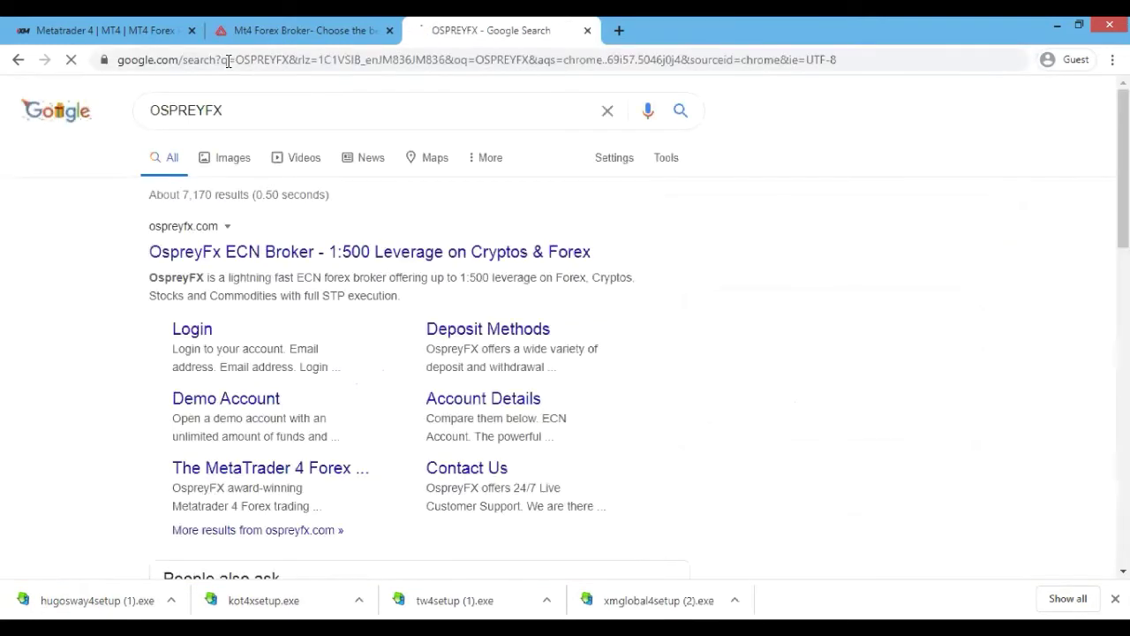
Open the ospreyfx.com site and download MT4 for Windows.
left_click(248, 255)
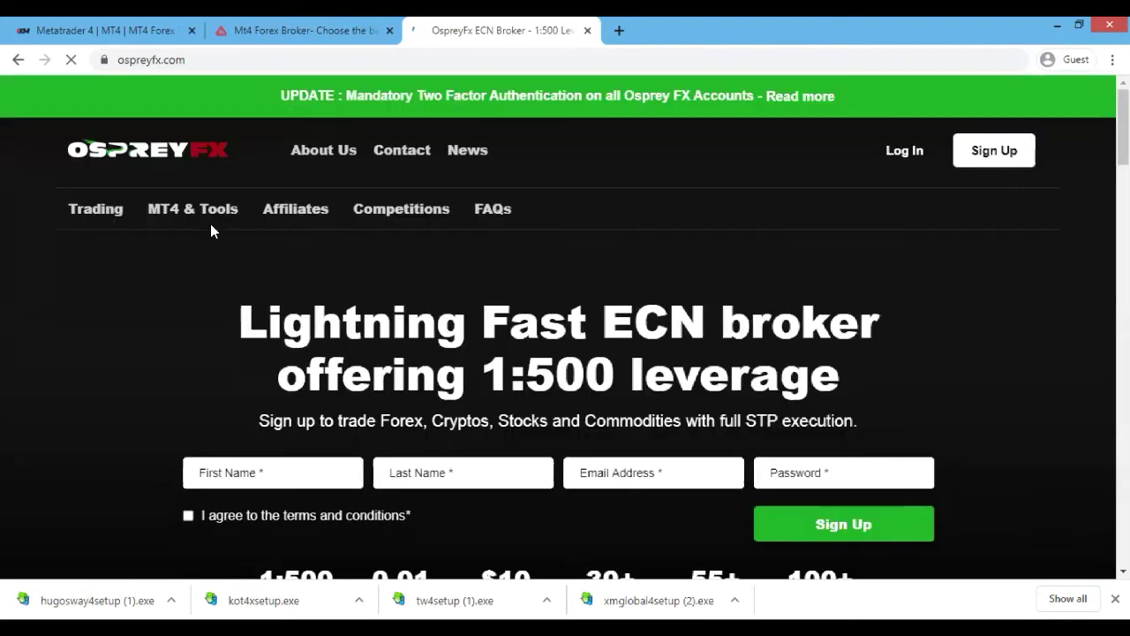
mouse_move(189, 226)
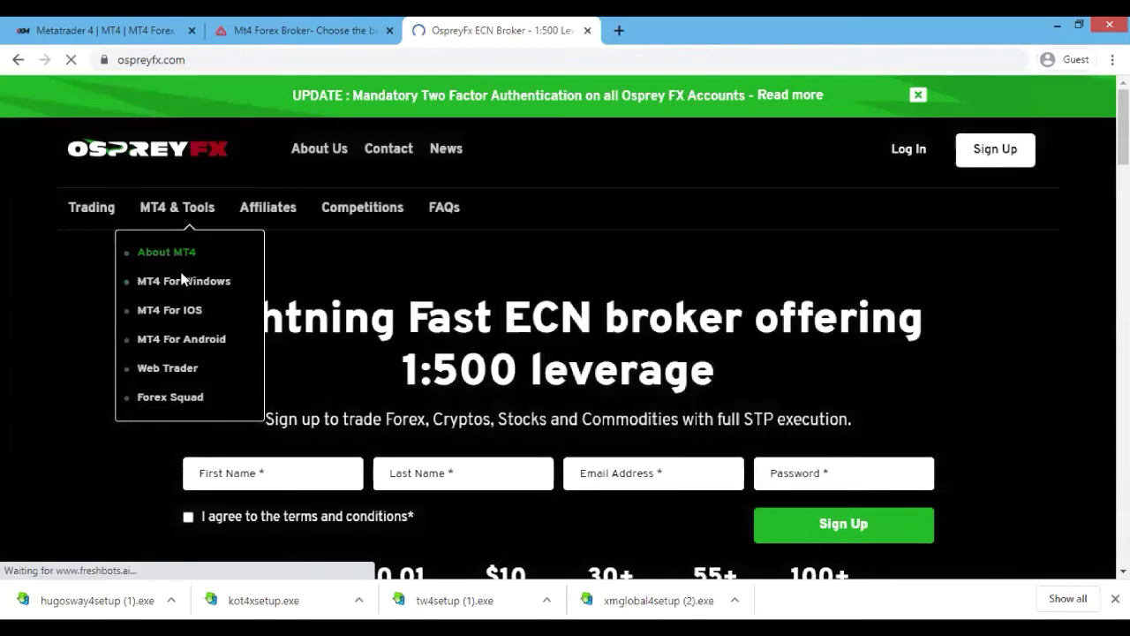
left_click(181, 281)
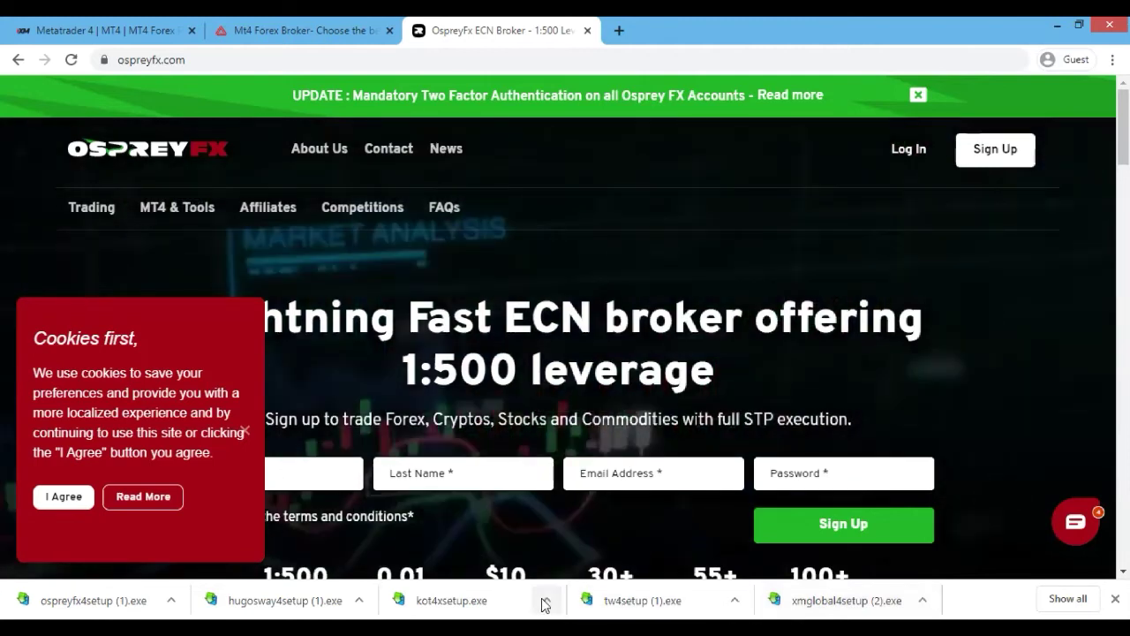
Run the downloaded hugosway4setup (1).exe, accept the license to install Hugo's Way MetaTrader 4, and minimize the browser.
left_click(363, 601)
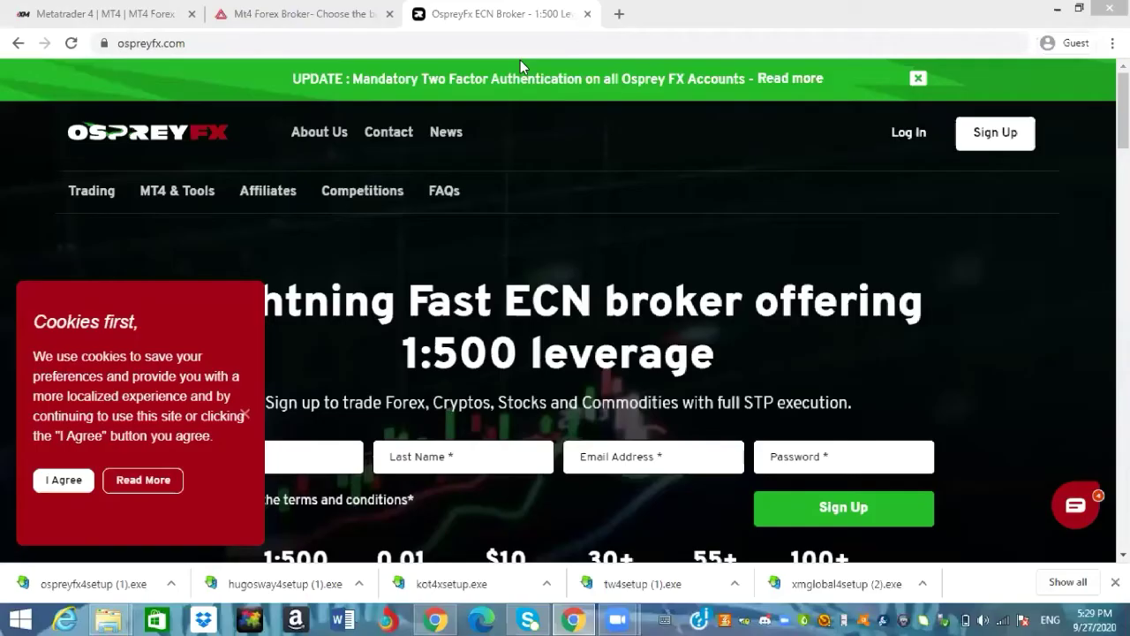
left_click(360, 584)
left_click(399, 477)
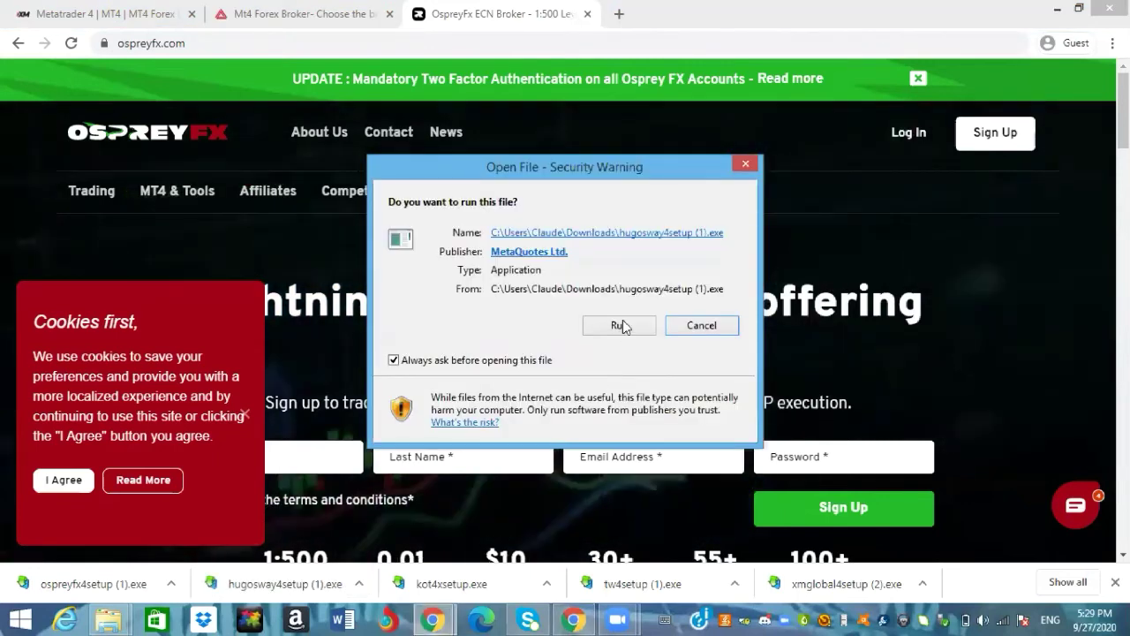
left_click(619, 325)
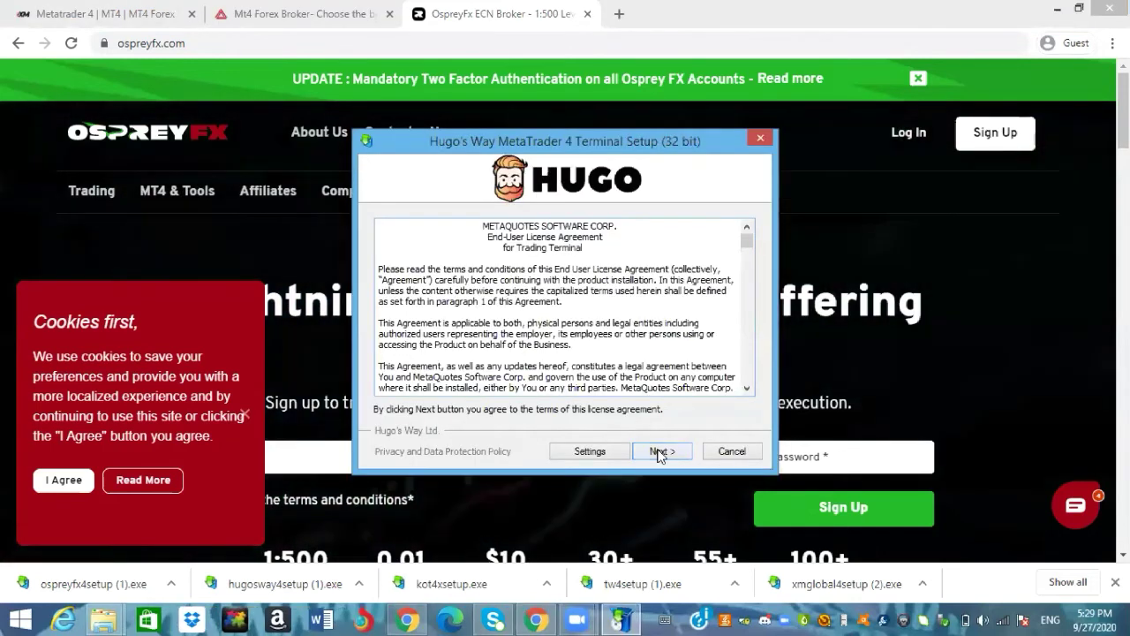
left_click(660, 452)
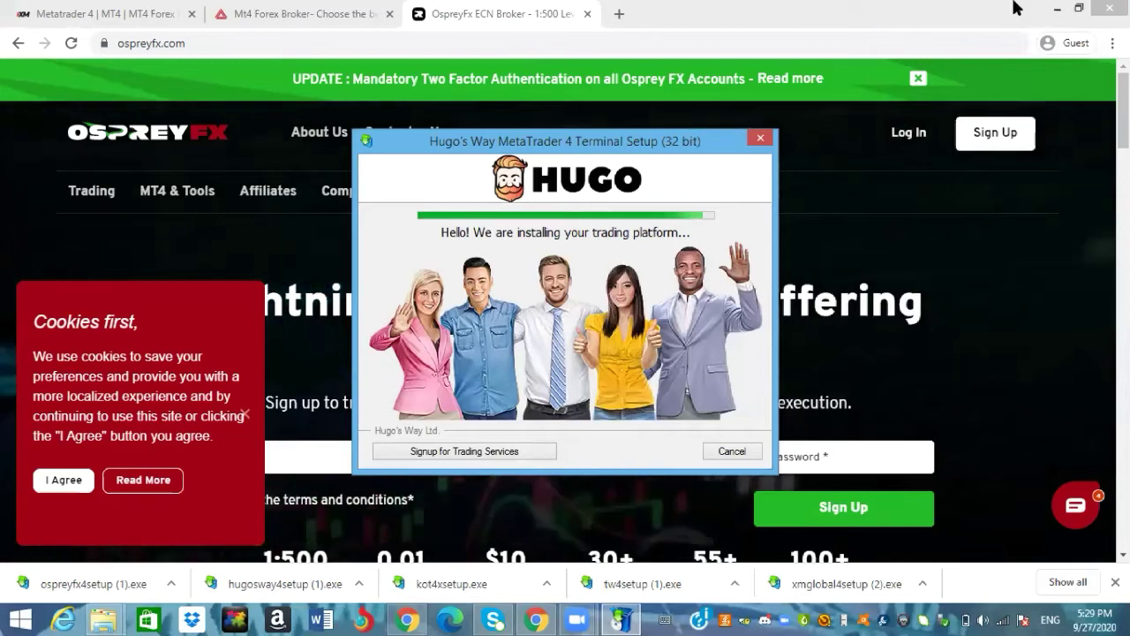
left_click(1058, 11)
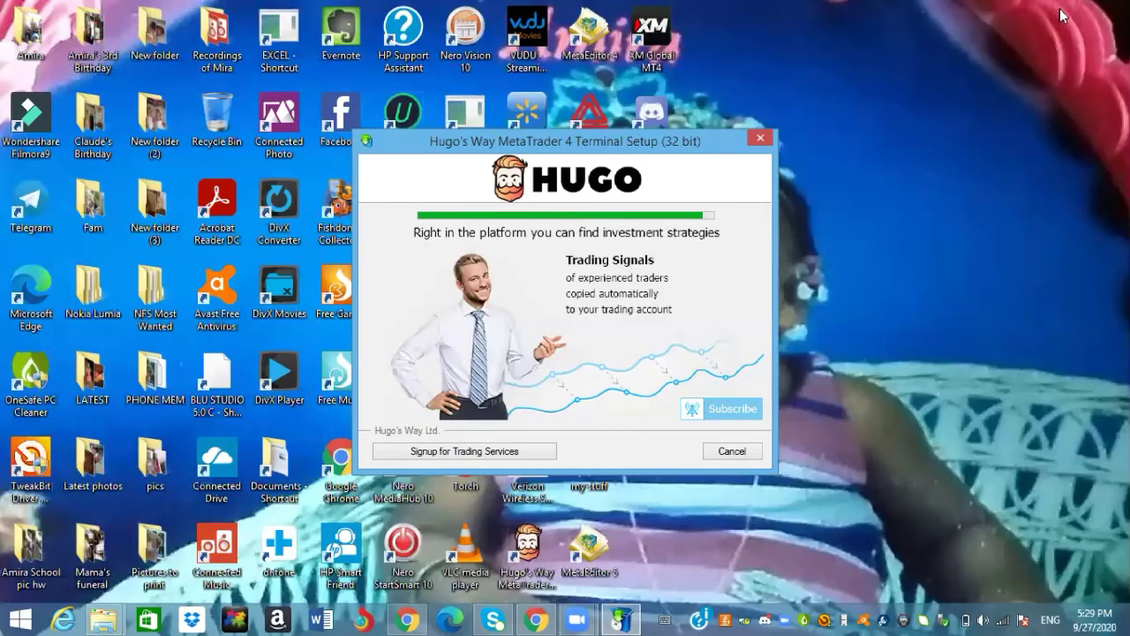
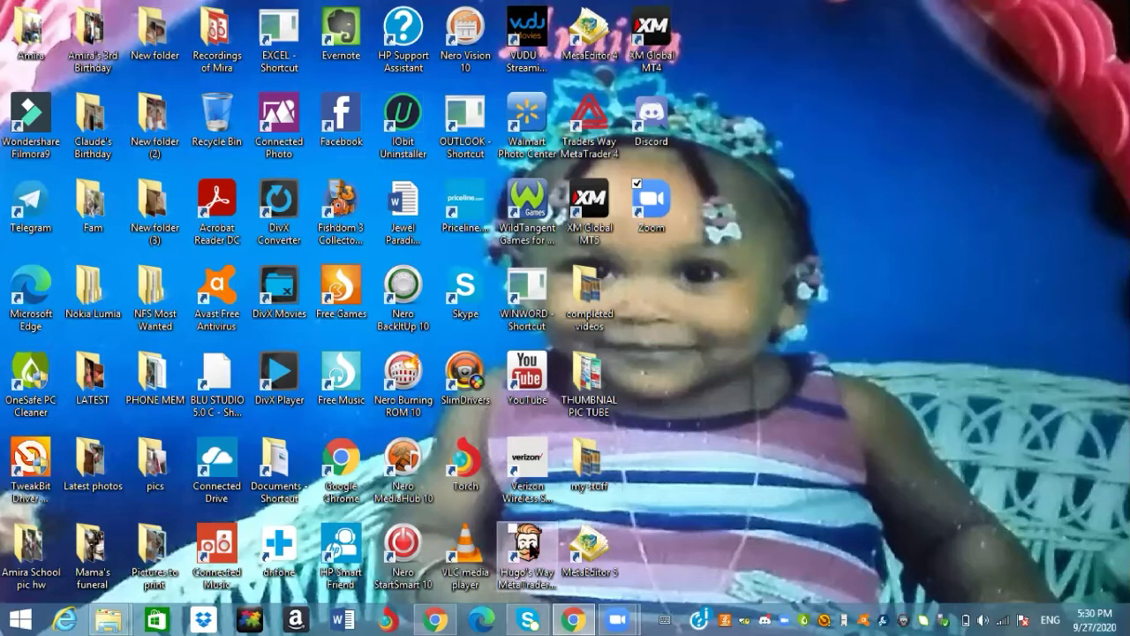
Launch the Hugo's Way MetaTrader 4 Terminal from the desktop and display its open trades and balance.
double_click(537, 550)
left_click(537, 549)
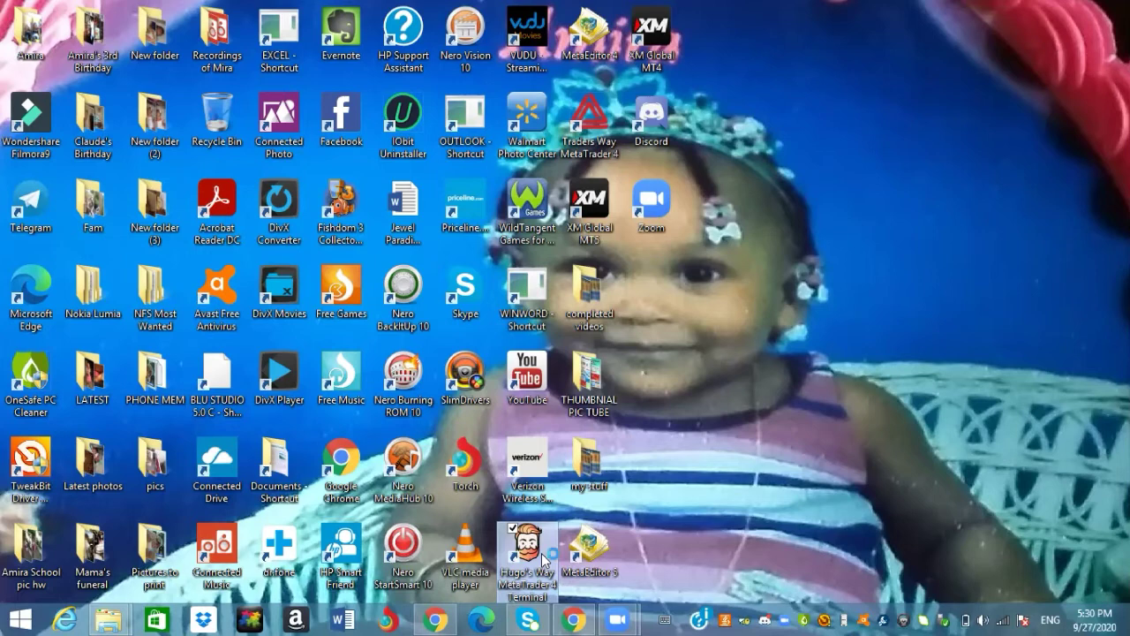
right_click(542, 555)
left_click(395, 163)
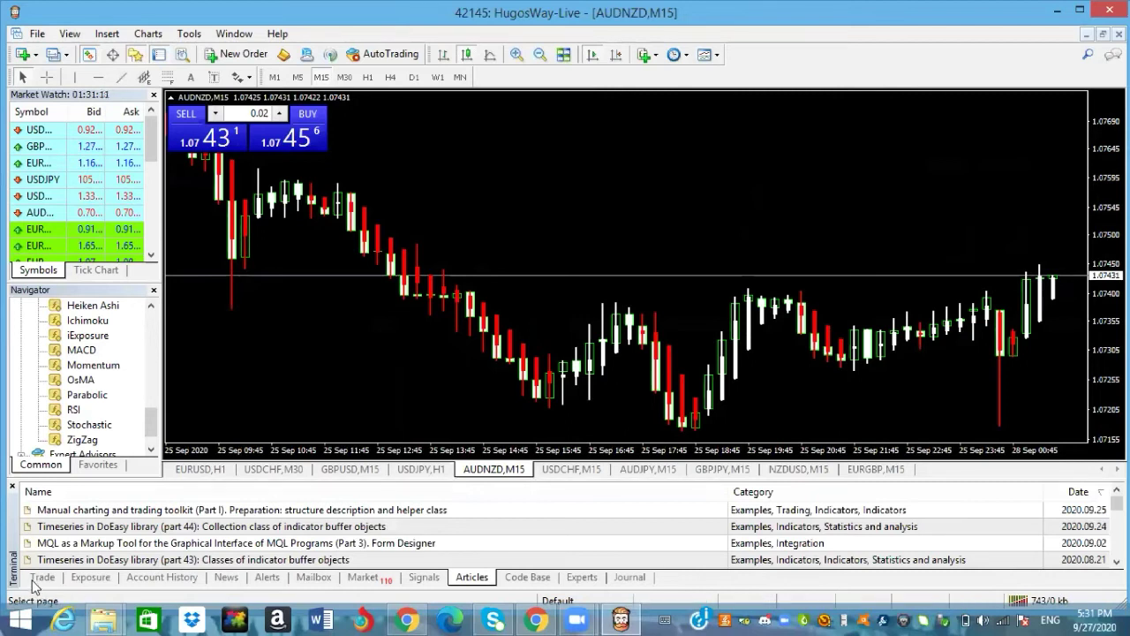
left_click(40, 577)
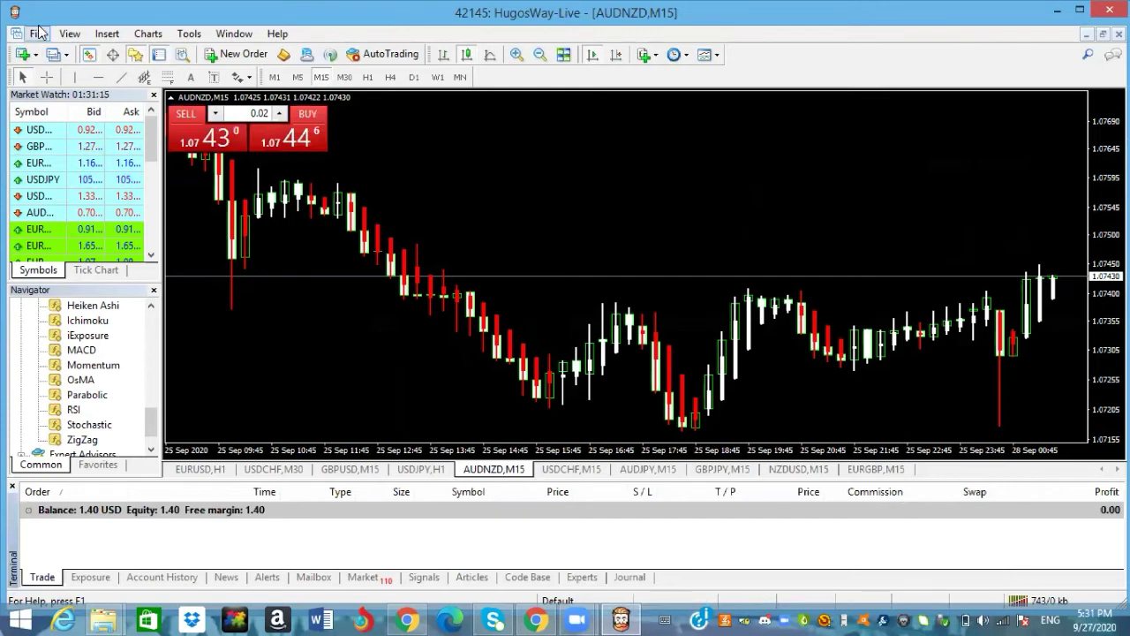
Start opening an account and try to add the broker KOT4X to the trading servers, scanning the servers.
left_click(37, 34)
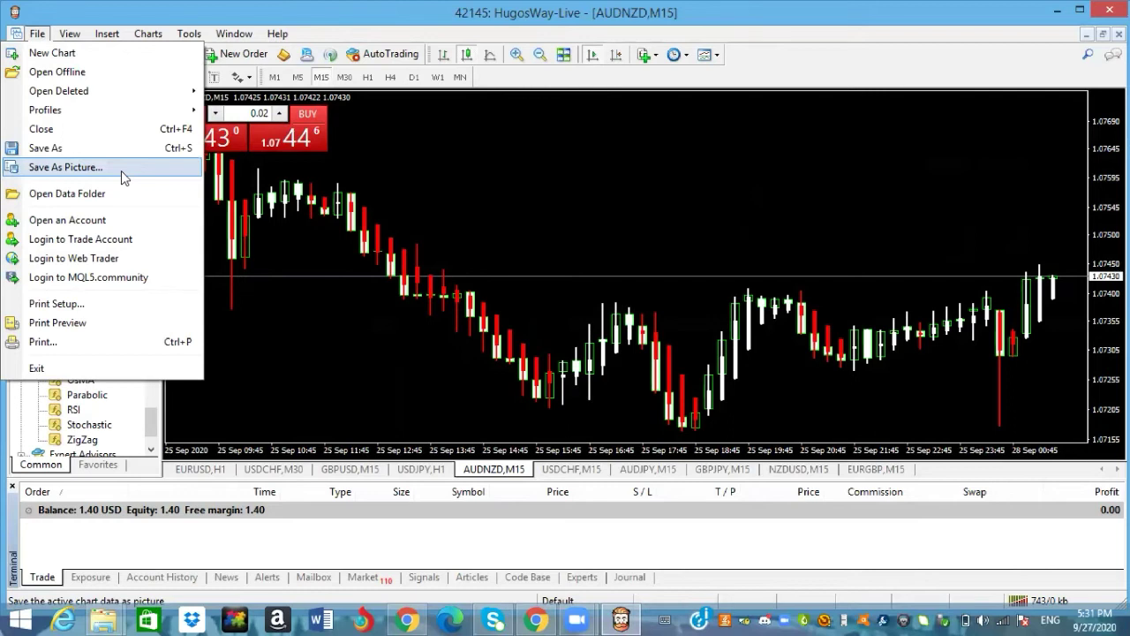
left_click(113, 222)
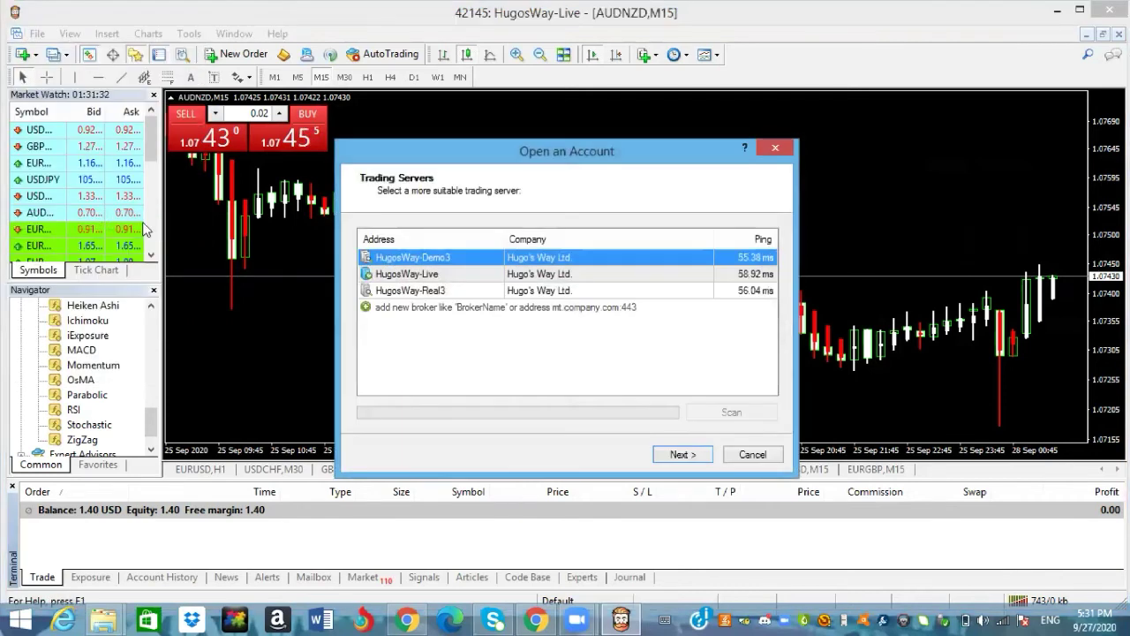
left_click(382, 306)
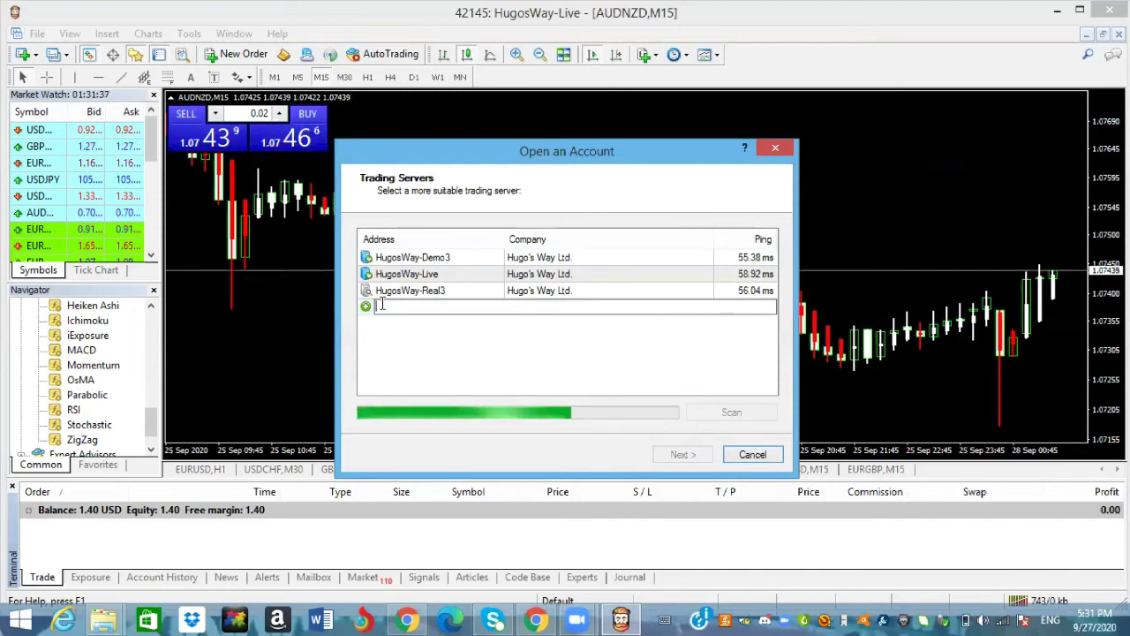
type("KOT")
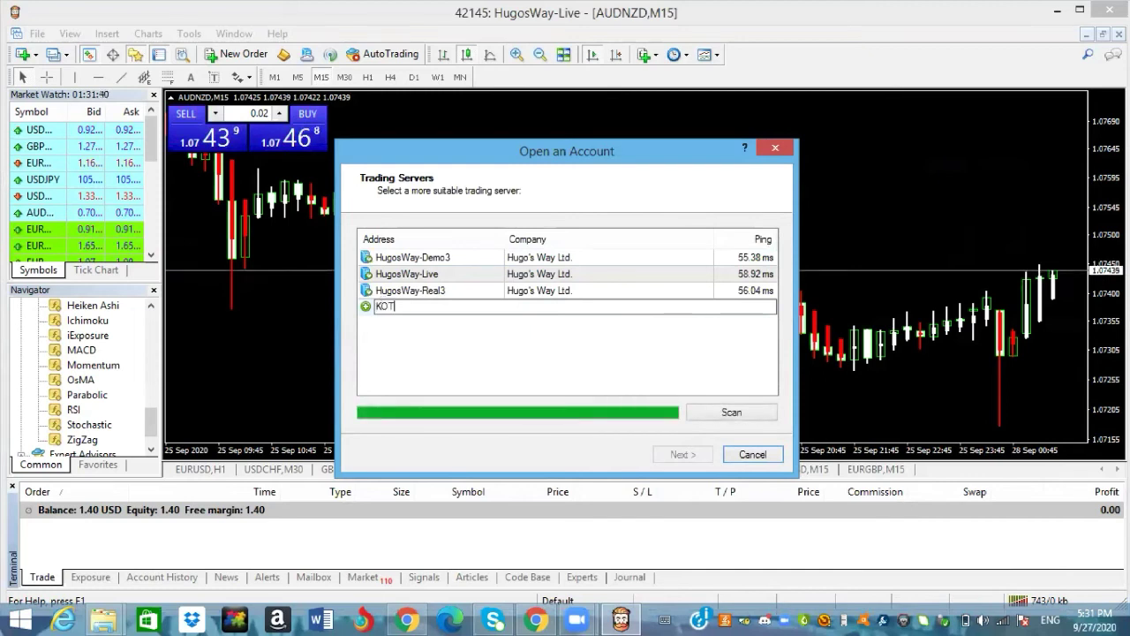
type("4X")
left_click(742, 410)
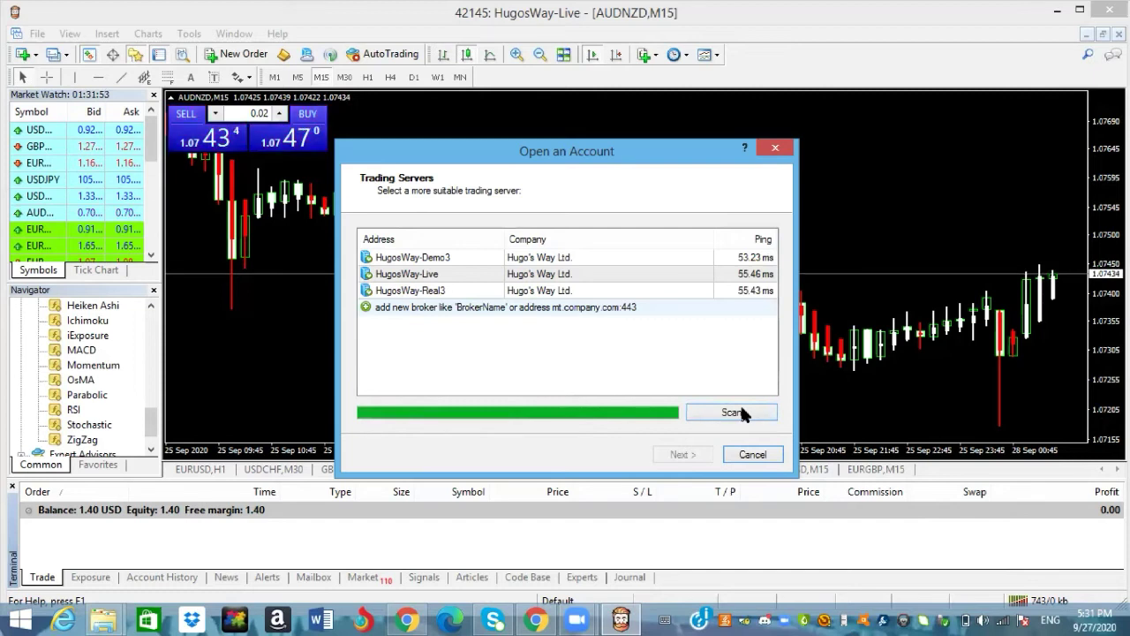
left_click(737, 412)
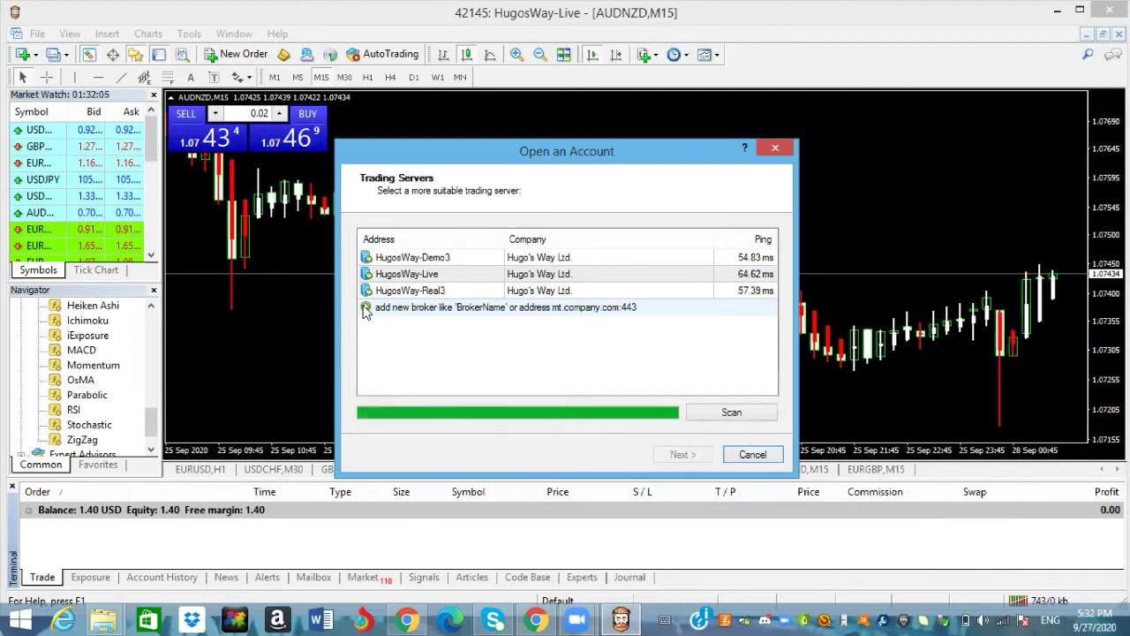
Try to add the broker again under the name KOT 4X and rescan the trading servers.
left_click(366, 309)
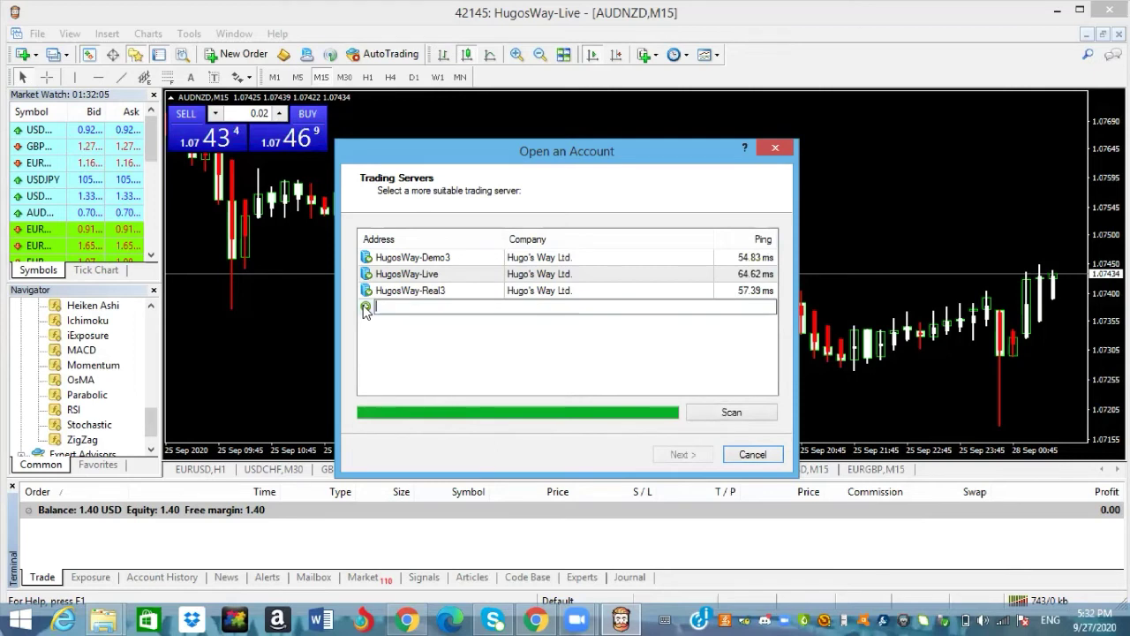
type("KOT 4X")
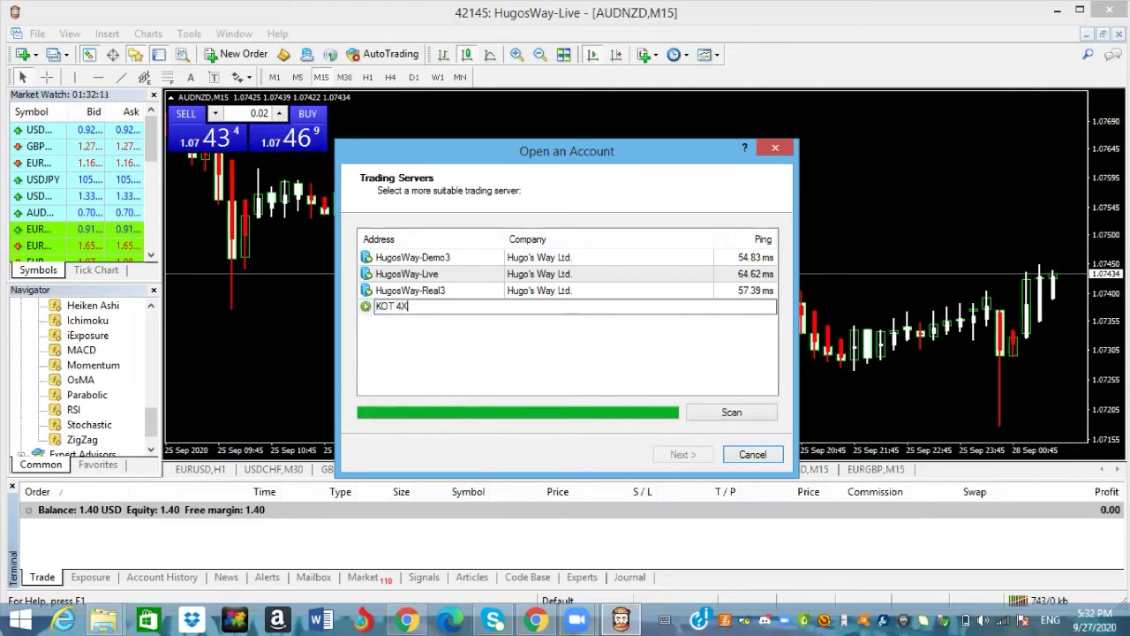
key("Return")
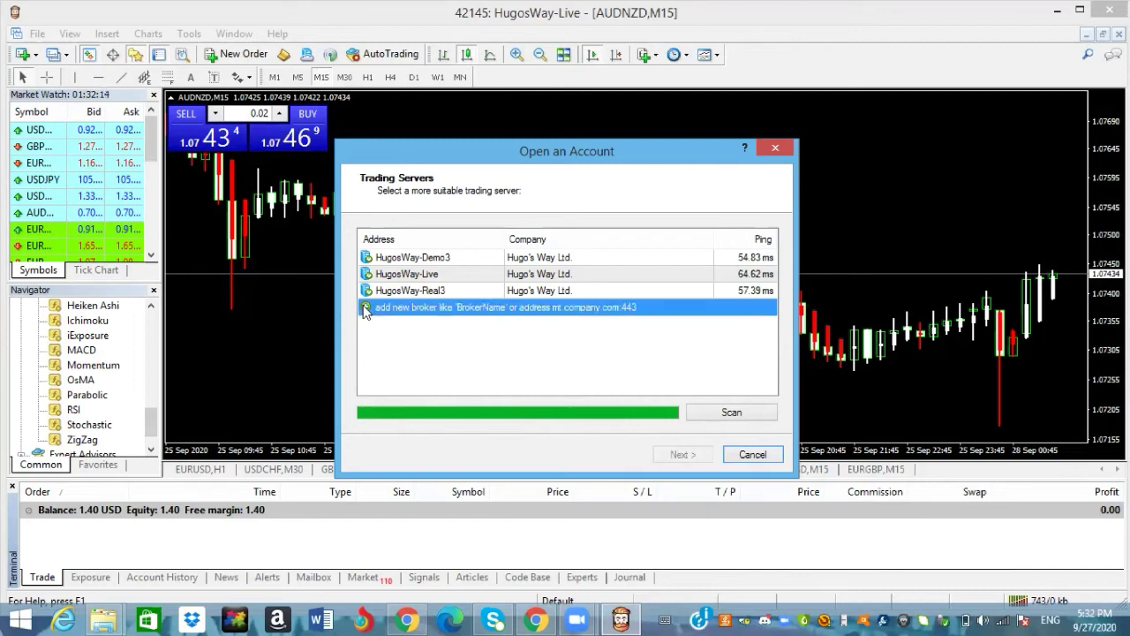
left_click(732, 413)
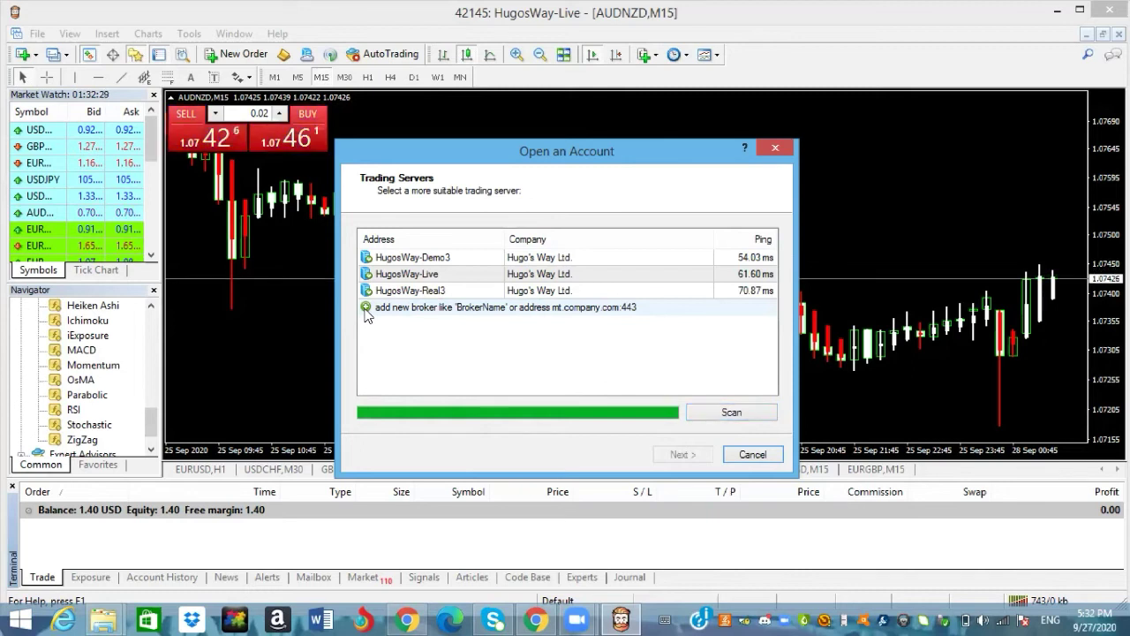
Add the broker TRADERSWAY to the trading servers, continue with TradersWay-Demo to the account type choice, and close the account dialog.
left_click(367, 314)
type("TRADERWAYS")
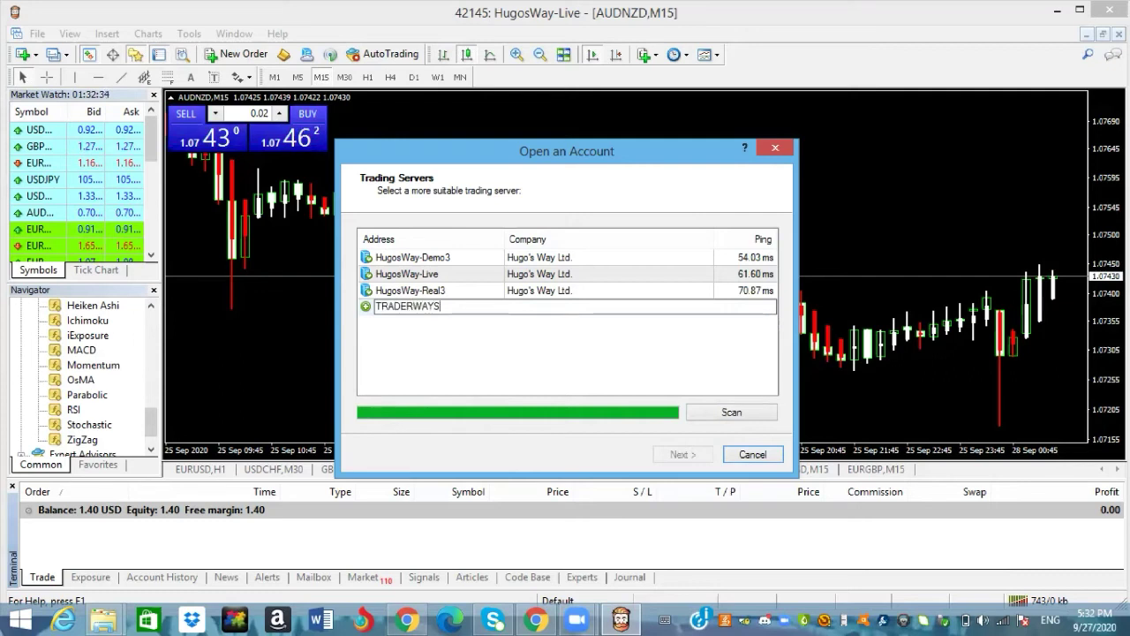
key("BackSpace")
key("BackSpace")
key("BackSpace")
key("BackSpace")
type("SWAY")
key("Return")
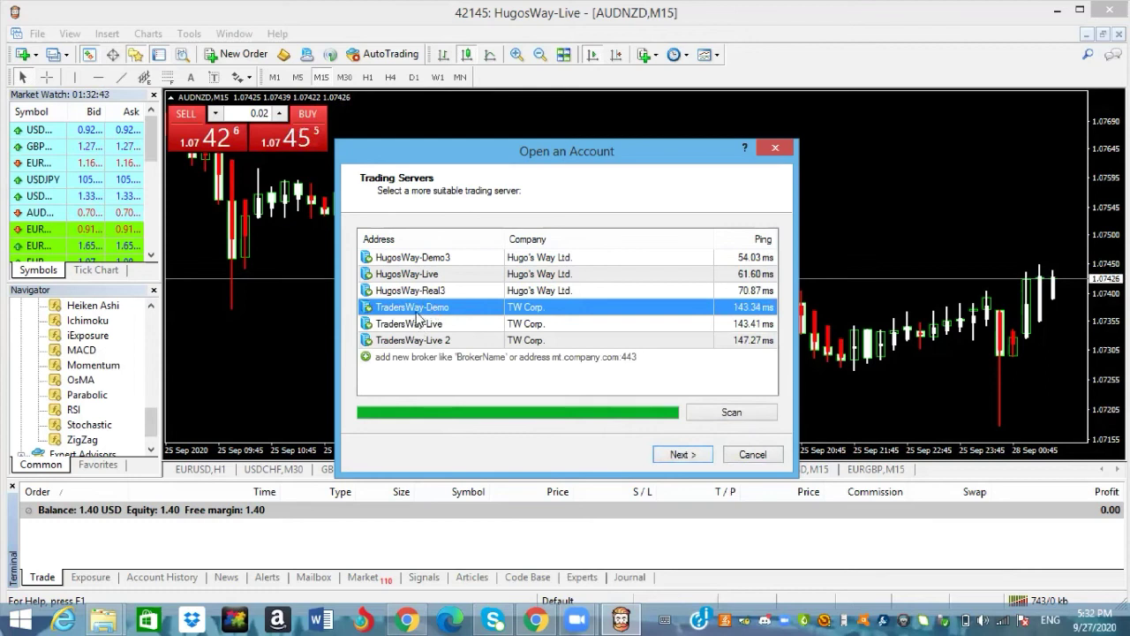
left_click(700, 454)
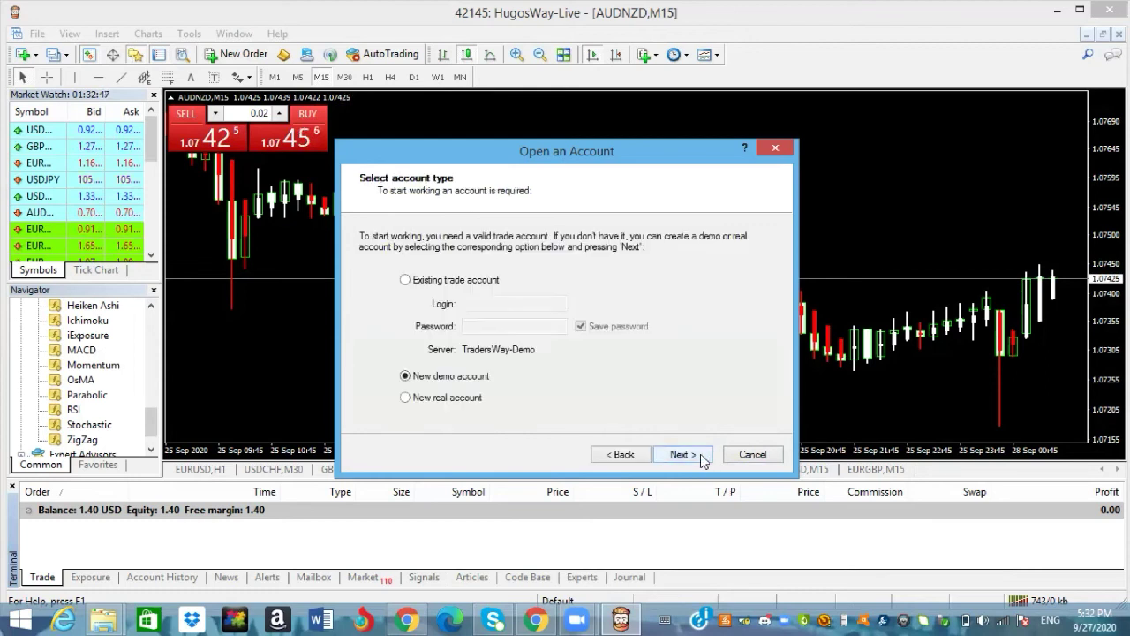
left_click(771, 150)
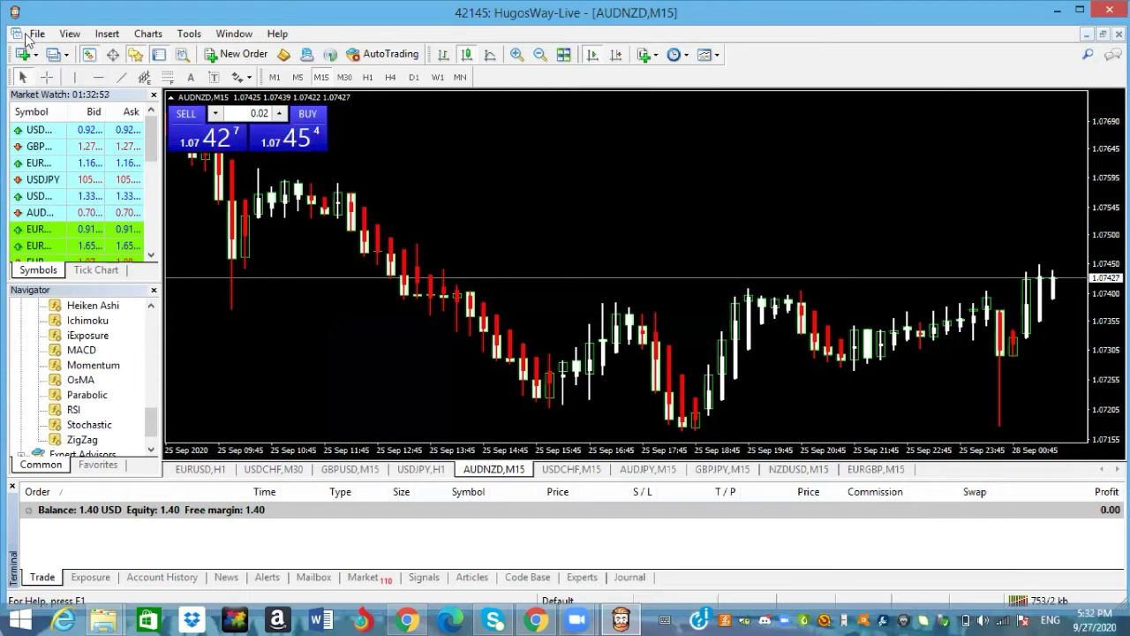
Check which servers are available in the trade account login, and close it without logging in.
left_click(35, 34)
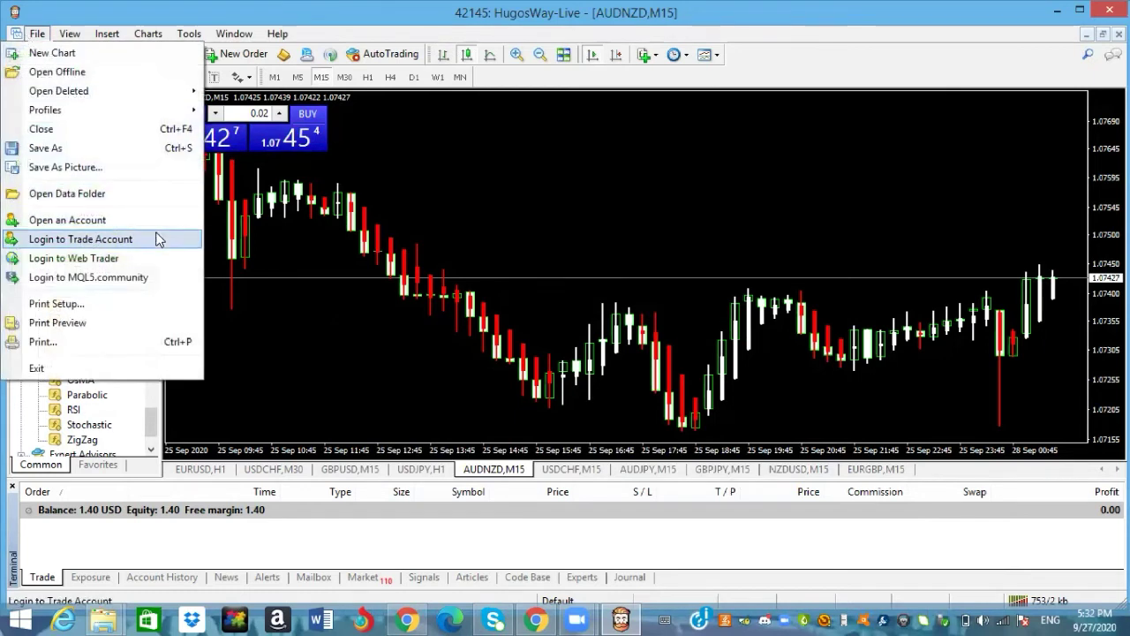
left_click(81, 239)
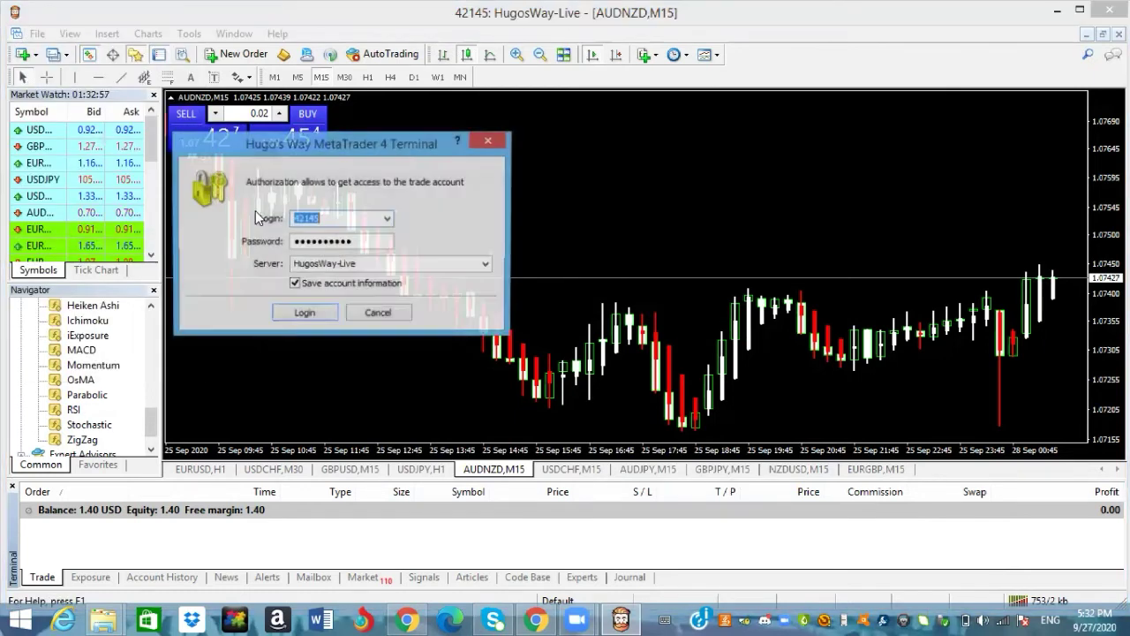
left_click(486, 265)
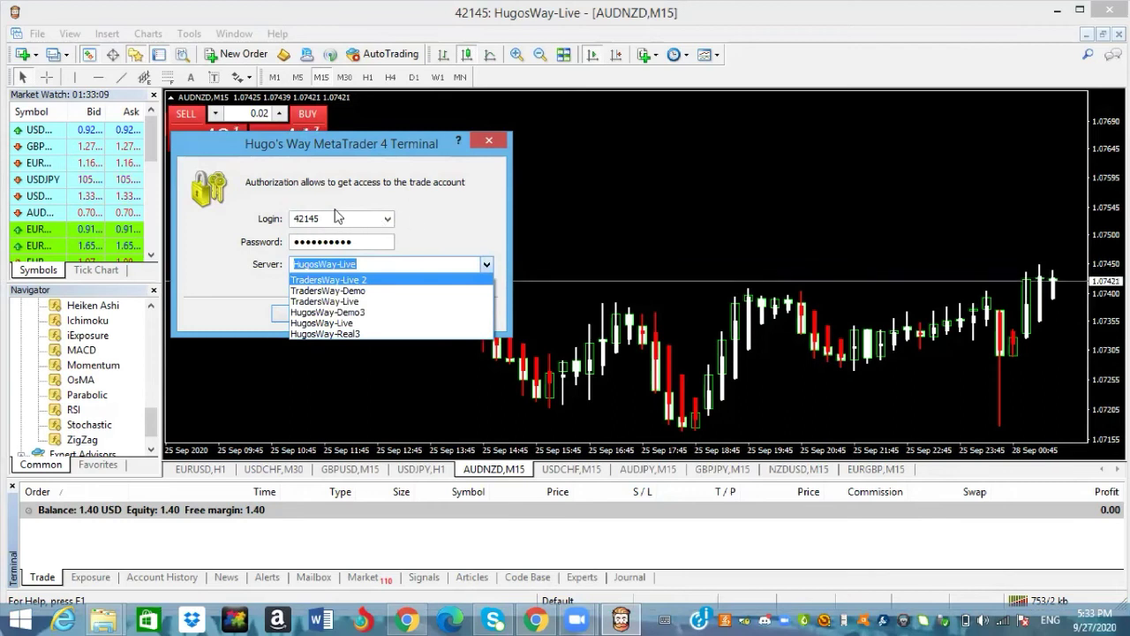
left_click(76, 76)
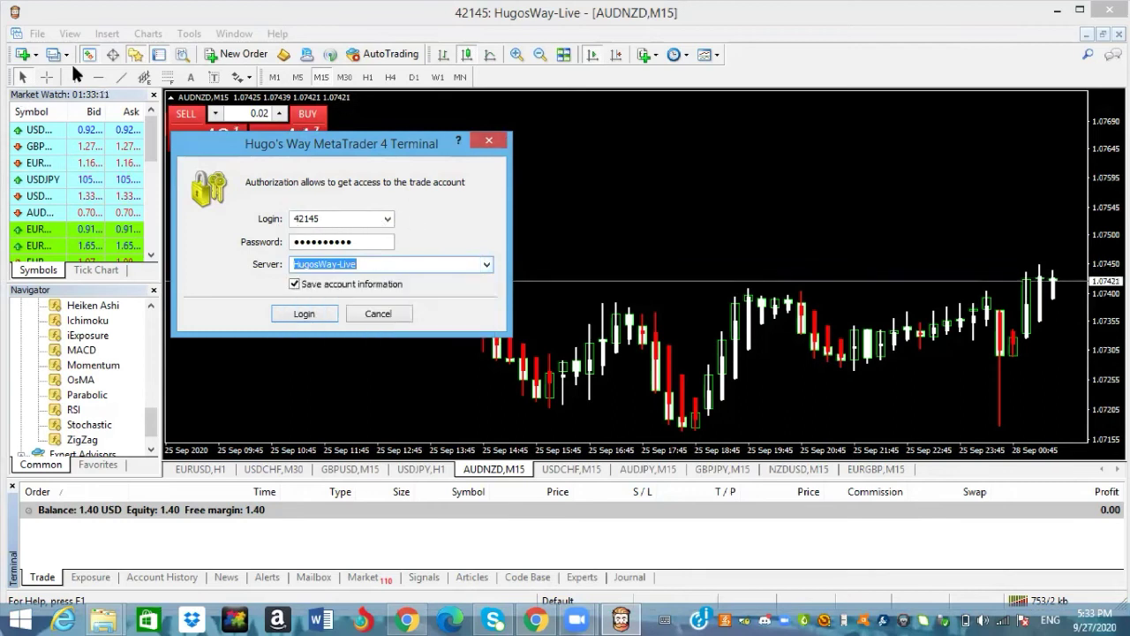
left_click(488, 140)
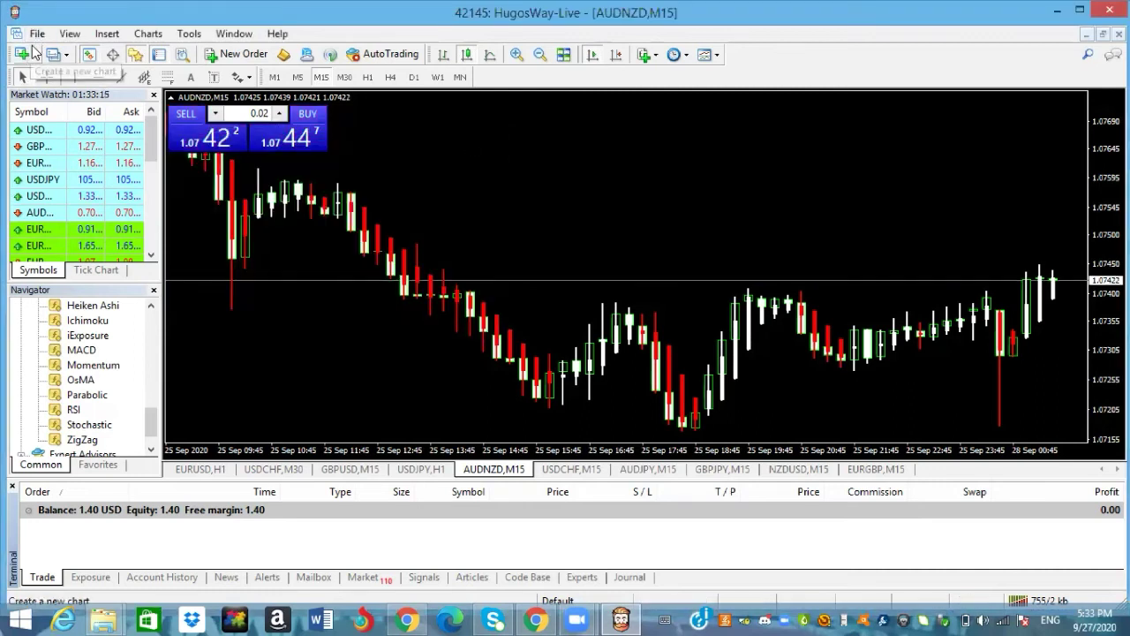
Start opening an account again, add the broker XM GLOBAL to the trading servers, and look through its servers.
left_click(35, 36)
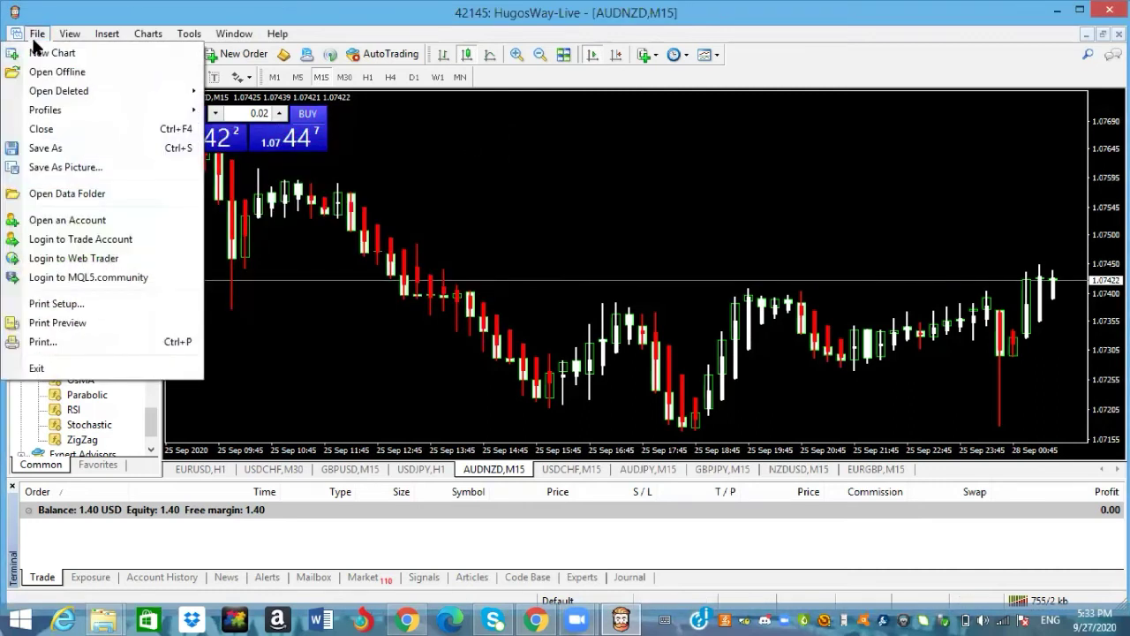
left_click(98, 225)
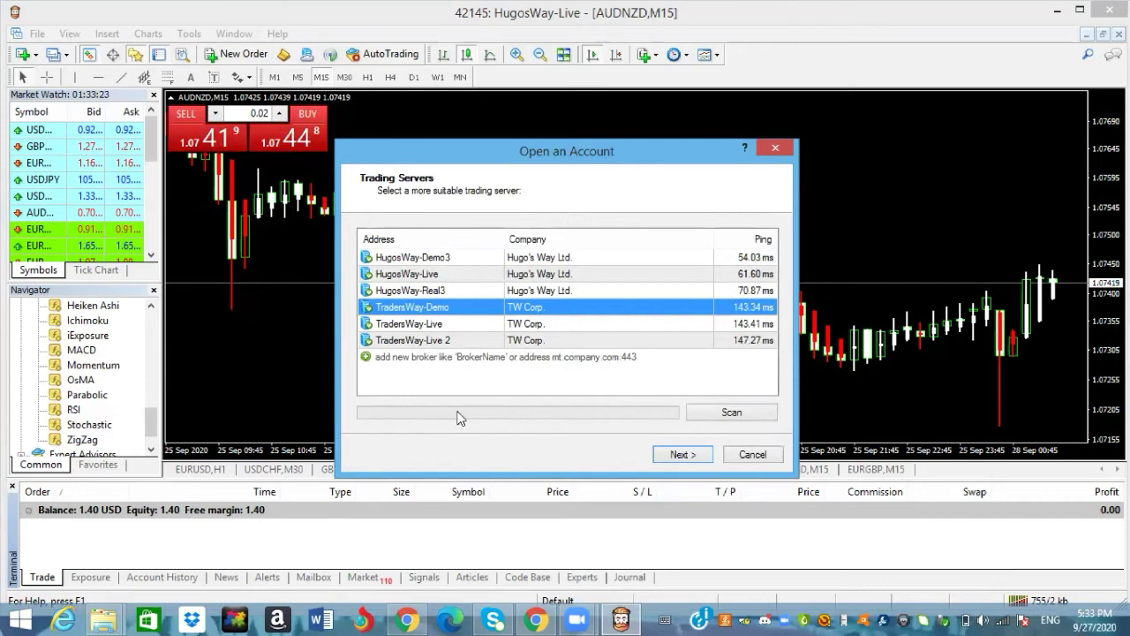
left_click(448, 362)
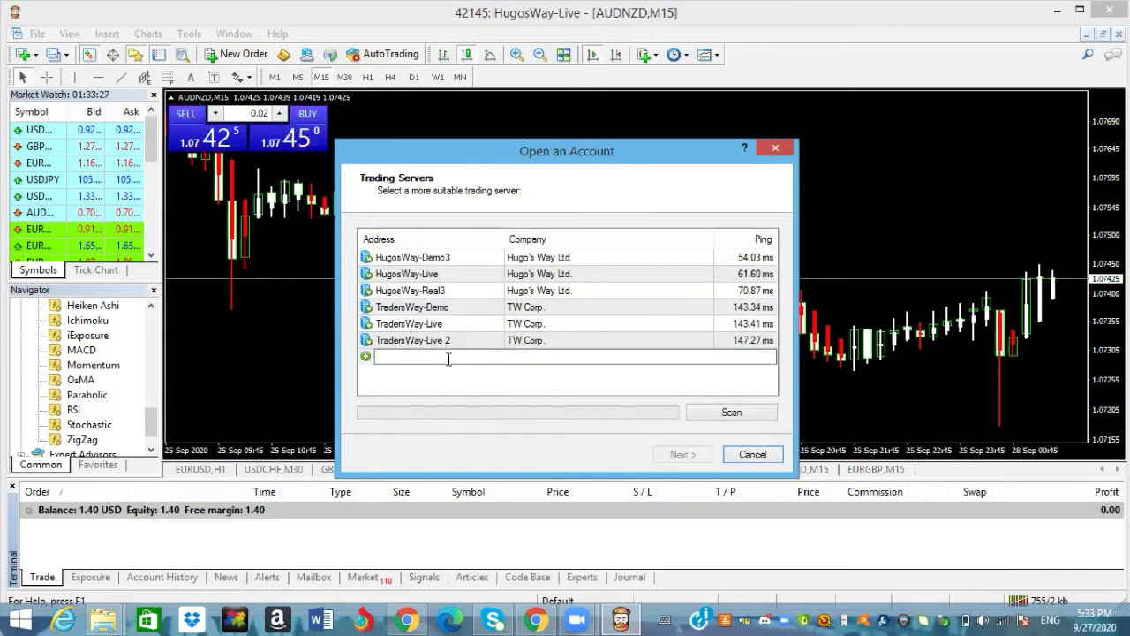
type("XM GLOBAL")
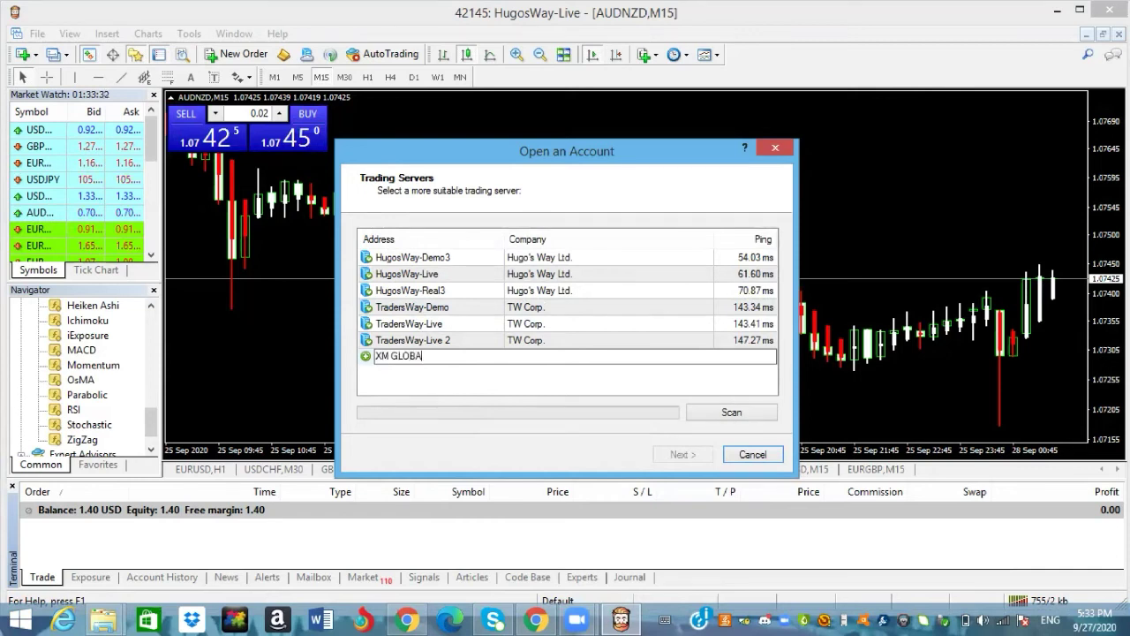
key("Return")
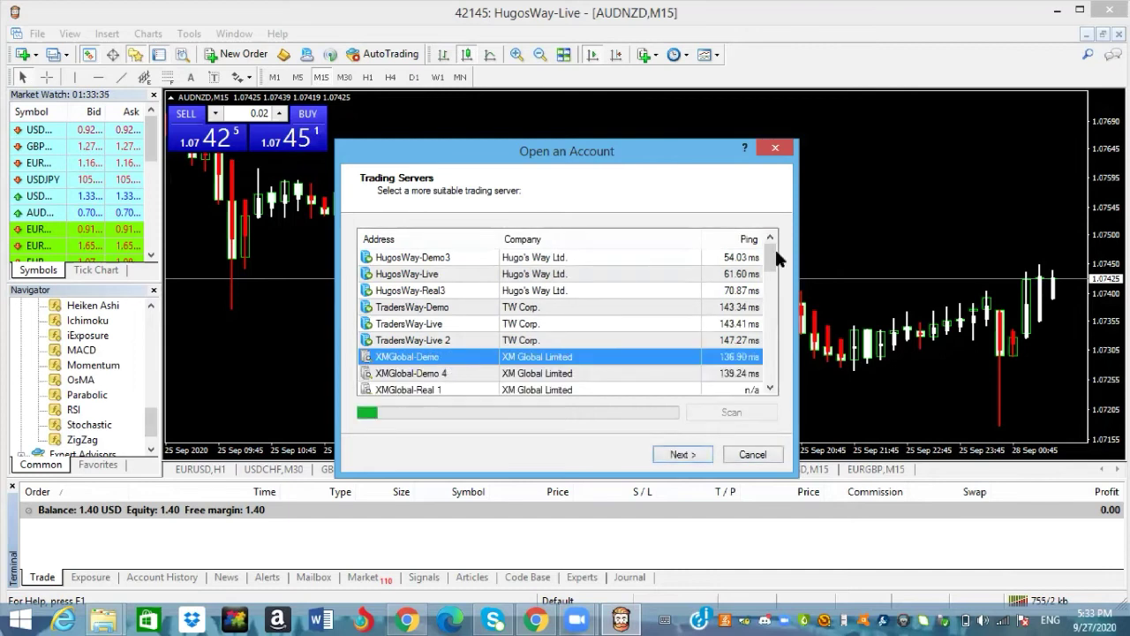
left_click_drag(777, 263, 781, 292)
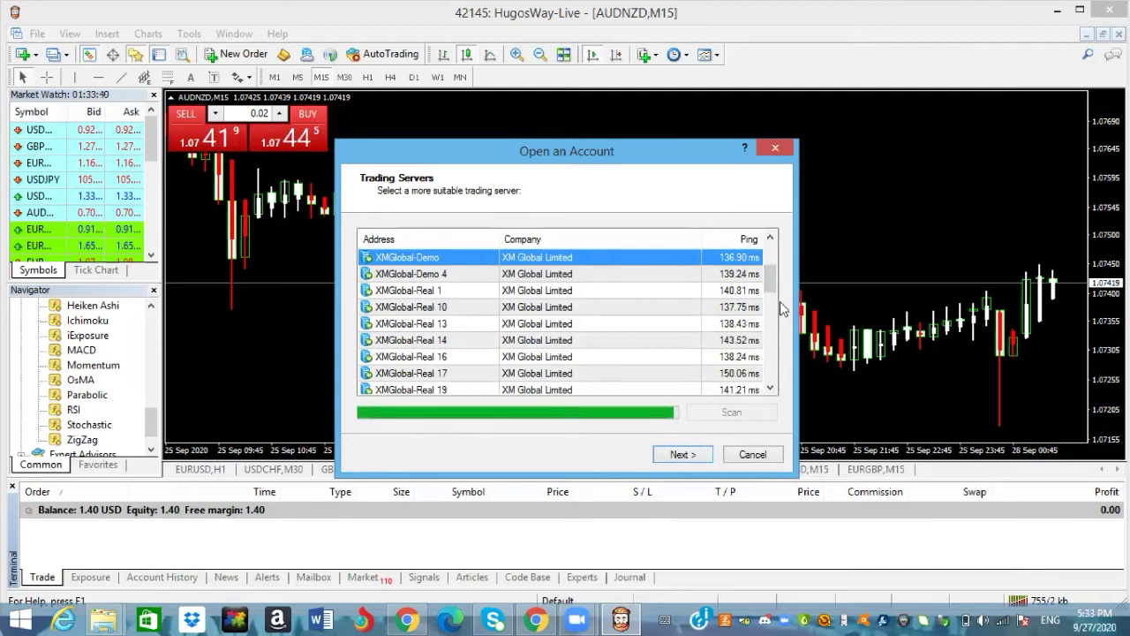
left_click(772, 309)
scroll(771, 309, "down", 7)
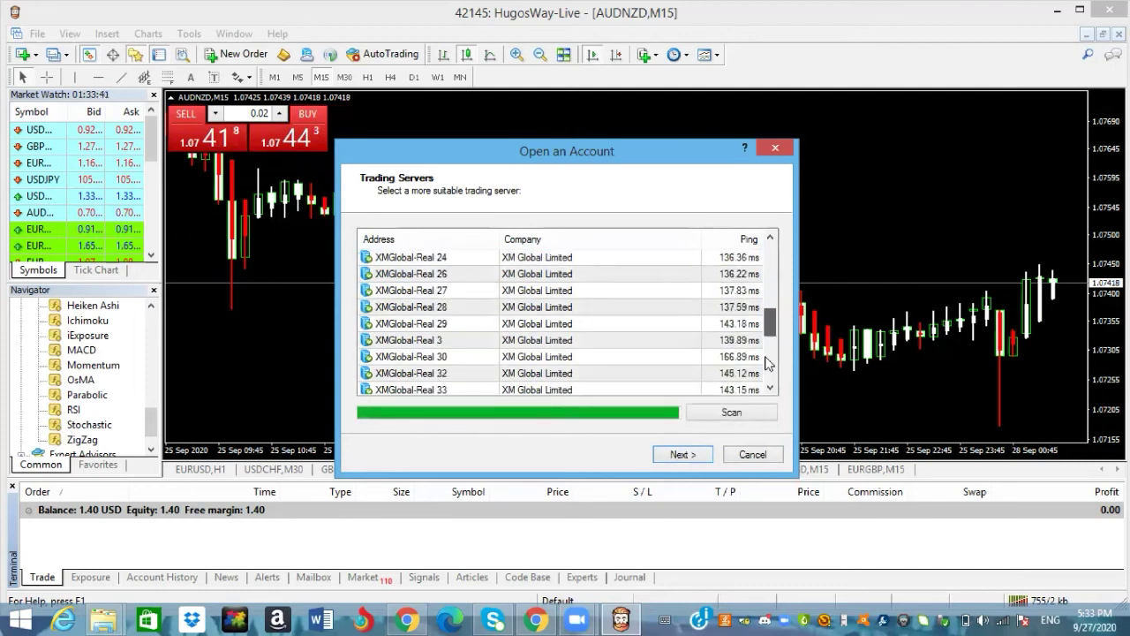
Continue with XMGlobal-Demo to the account type choice, and close the account dialog.
left_click(683, 455)
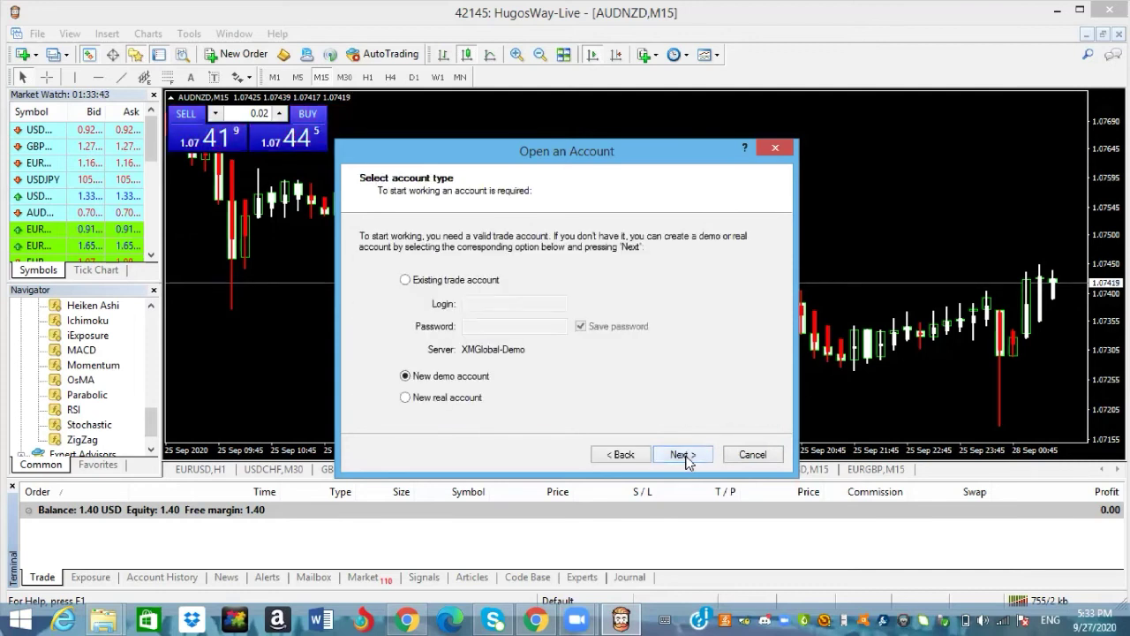
left_click(776, 152)
Check which XMGlobal, TradersWay and HugosWay servers the trade account login offers, and close it without logging in.
left_click(37, 33)
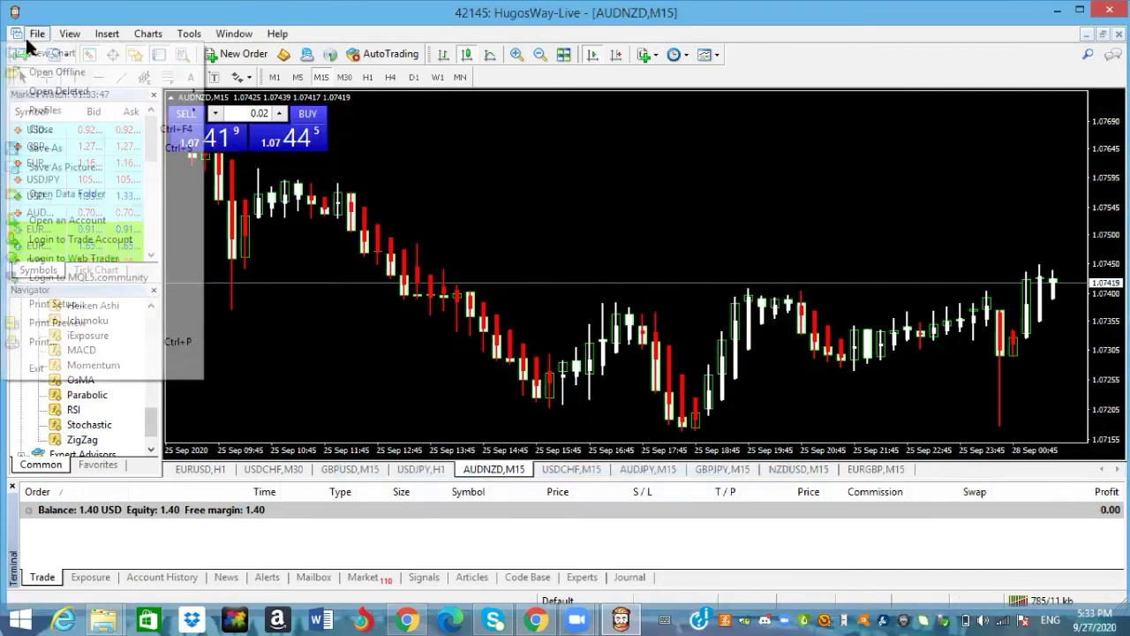
left_click(131, 238)
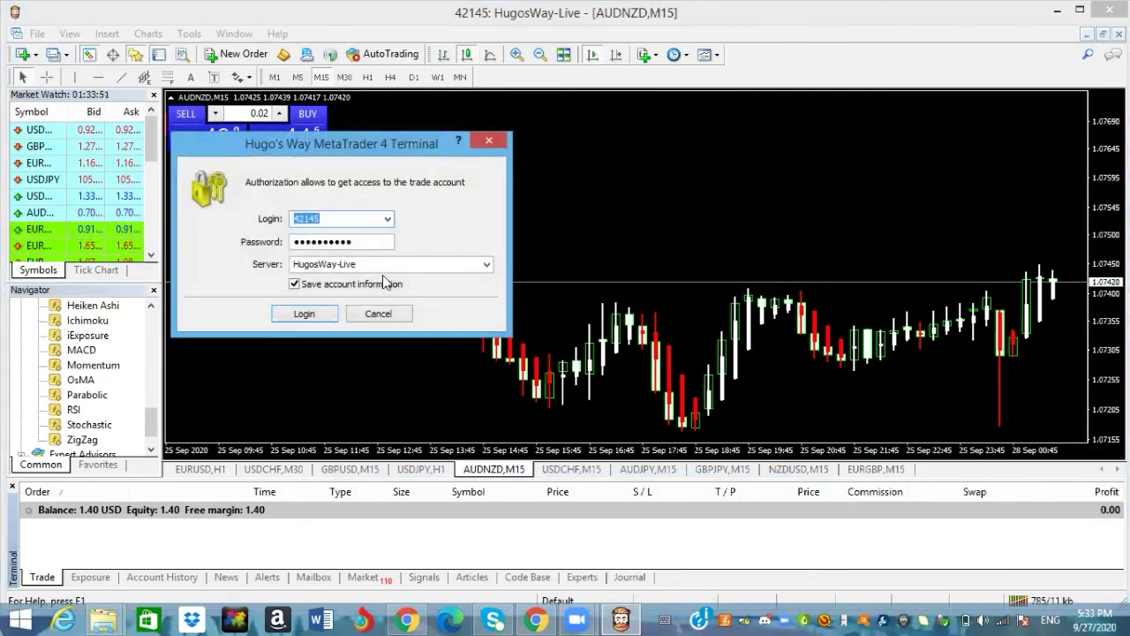
left_click(487, 264)
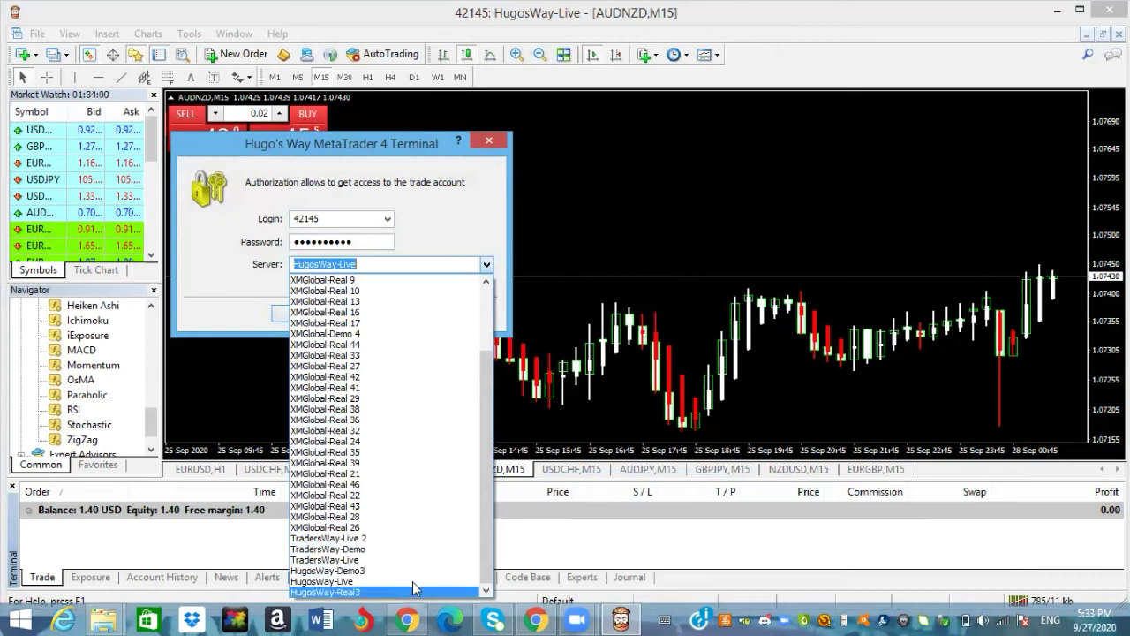
left_click(486, 264)
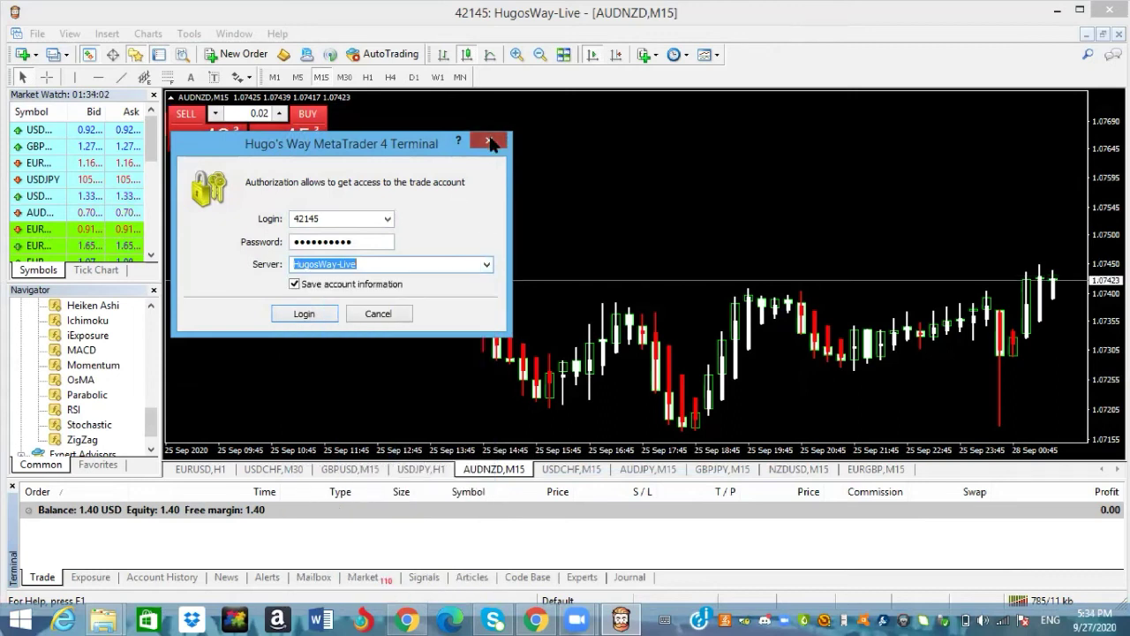
left_click(445, 313)
Start opening an account again, add the broker OSPREYFX to the trading servers, and look through the server list.
left_click(37, 33)
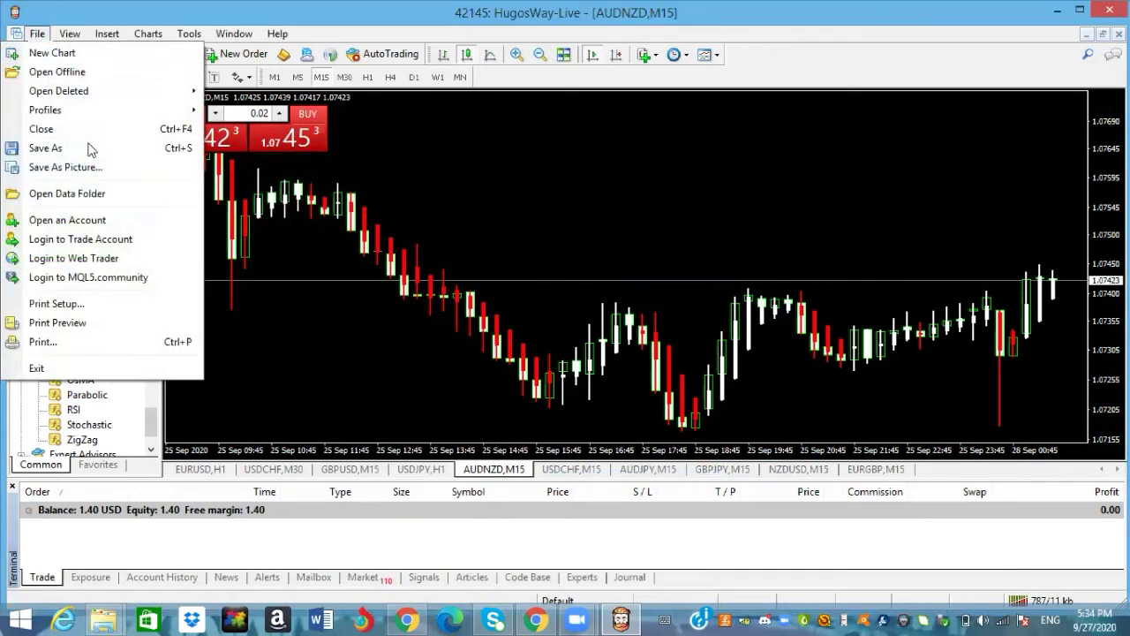
left_click(156, 220)
left_click_drag(770, 295, 793, 389)
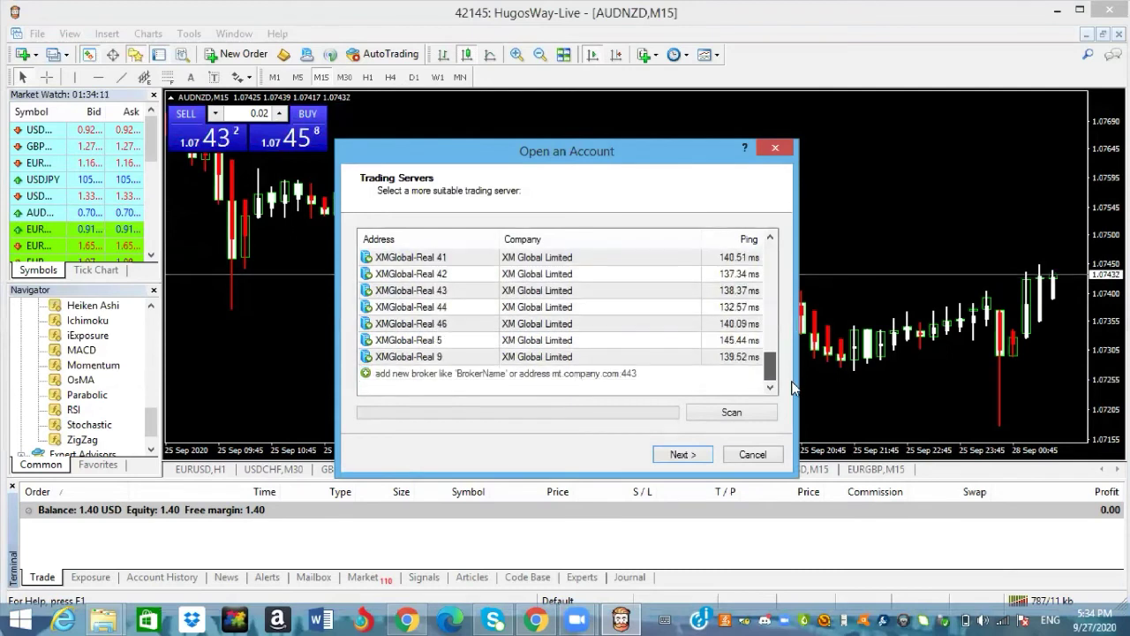
left_click(369, 374)
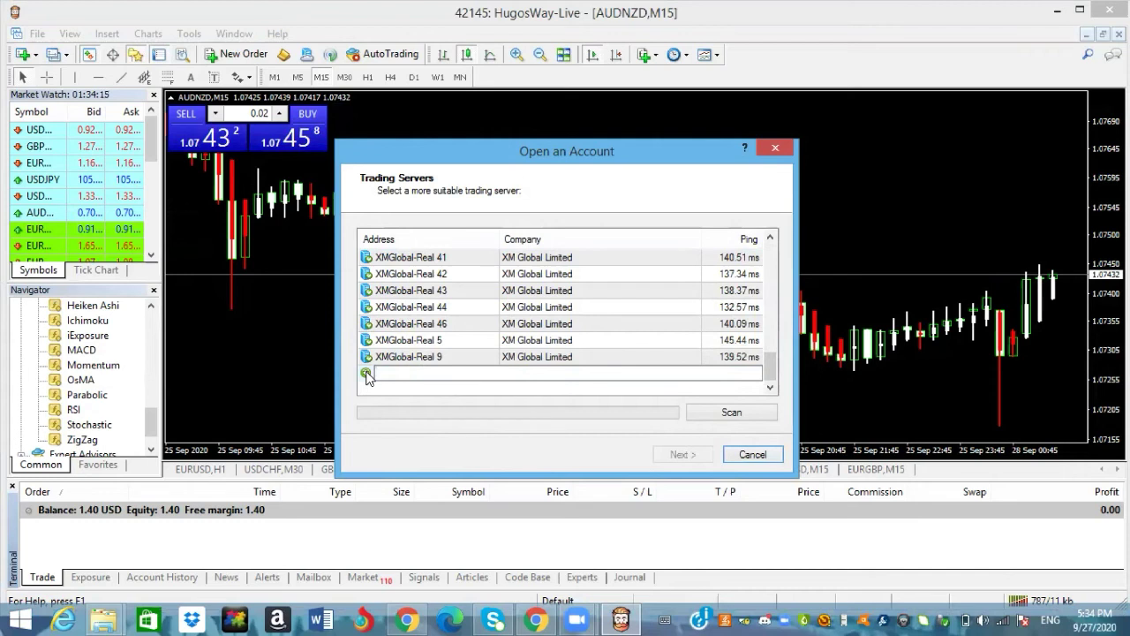
type("OSPREYFX")
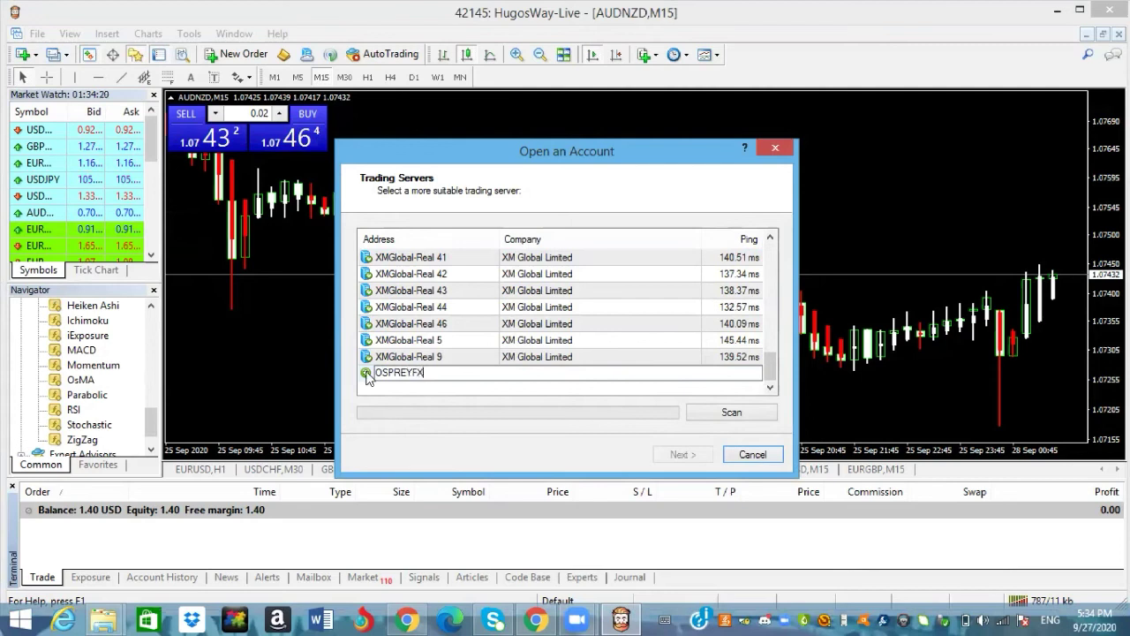
key("Return")
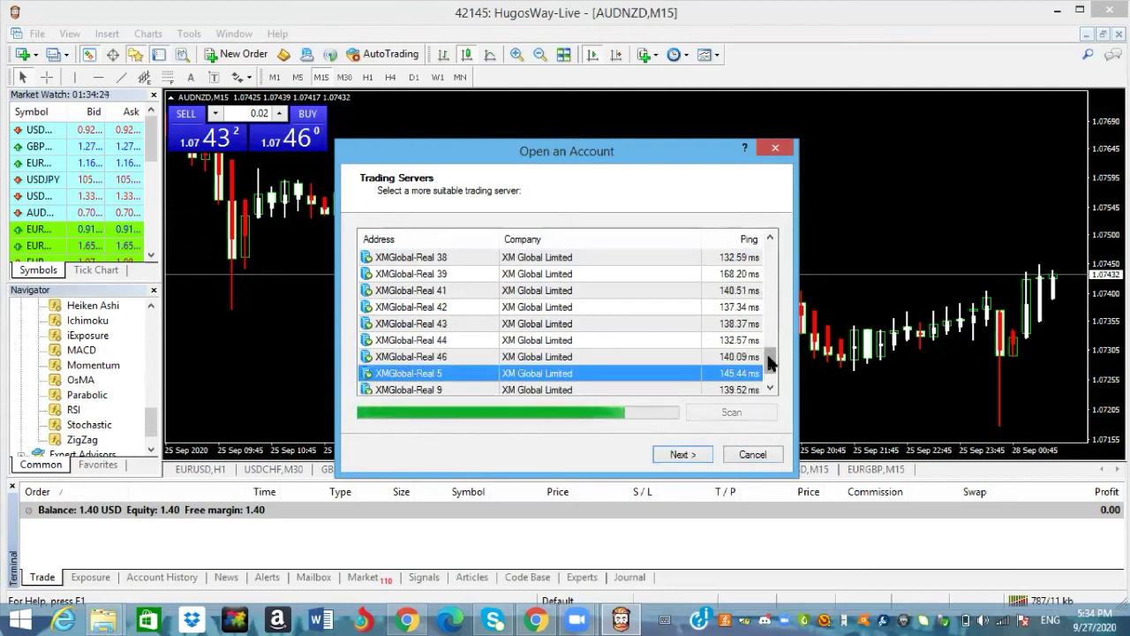
left_click_drag(767, 363, 767, 378)
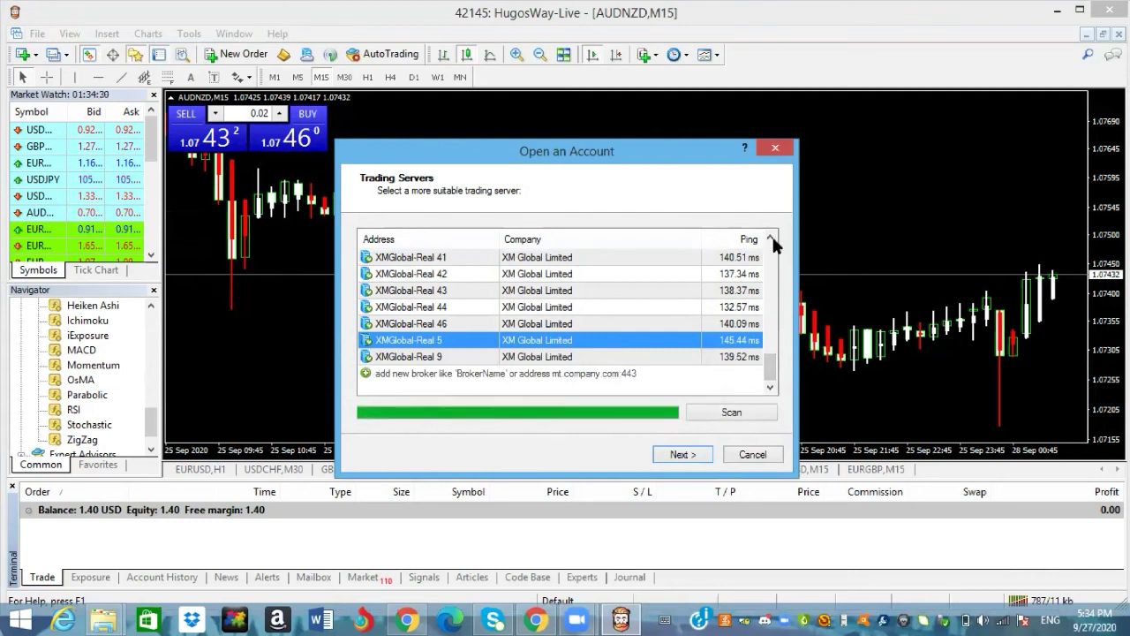
scroll(774, 269, "up", 4)
scroll(774, 270, "up", 6)
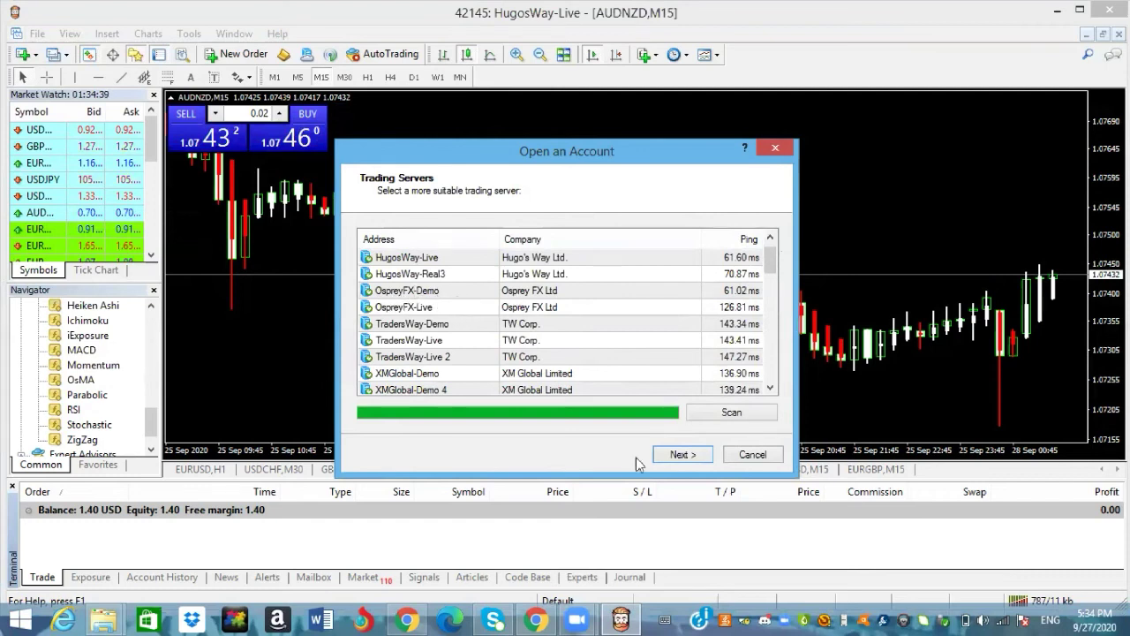
Continue with XMGlobal-Real 5 as a new demo account, and minimize the browser's registration page.
left_click(686, 454)
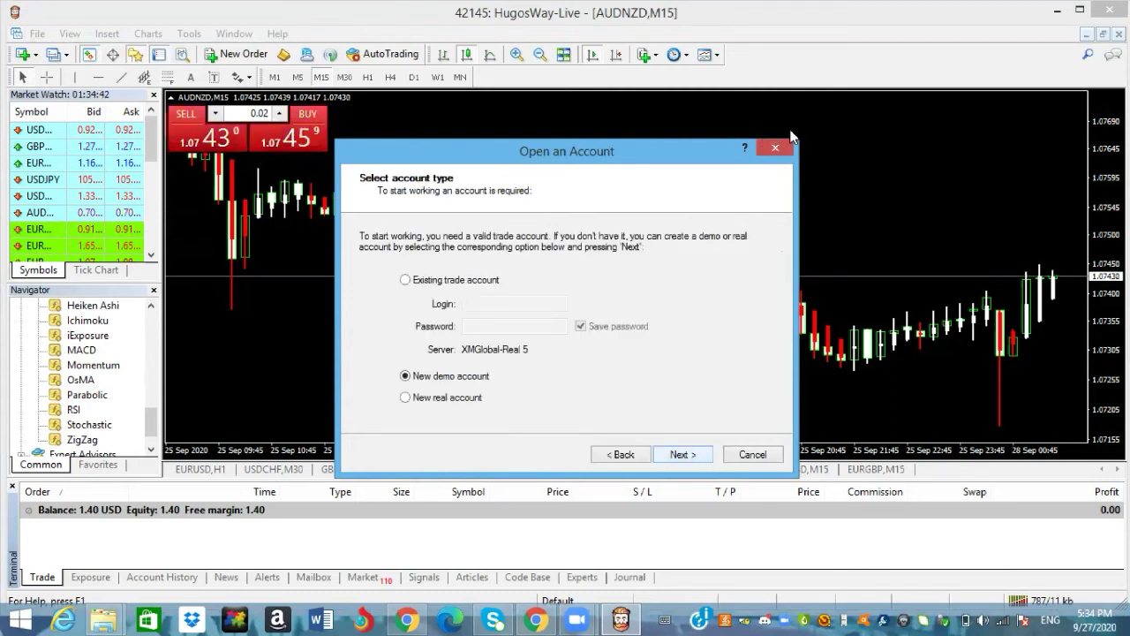
left_click(674, 454)
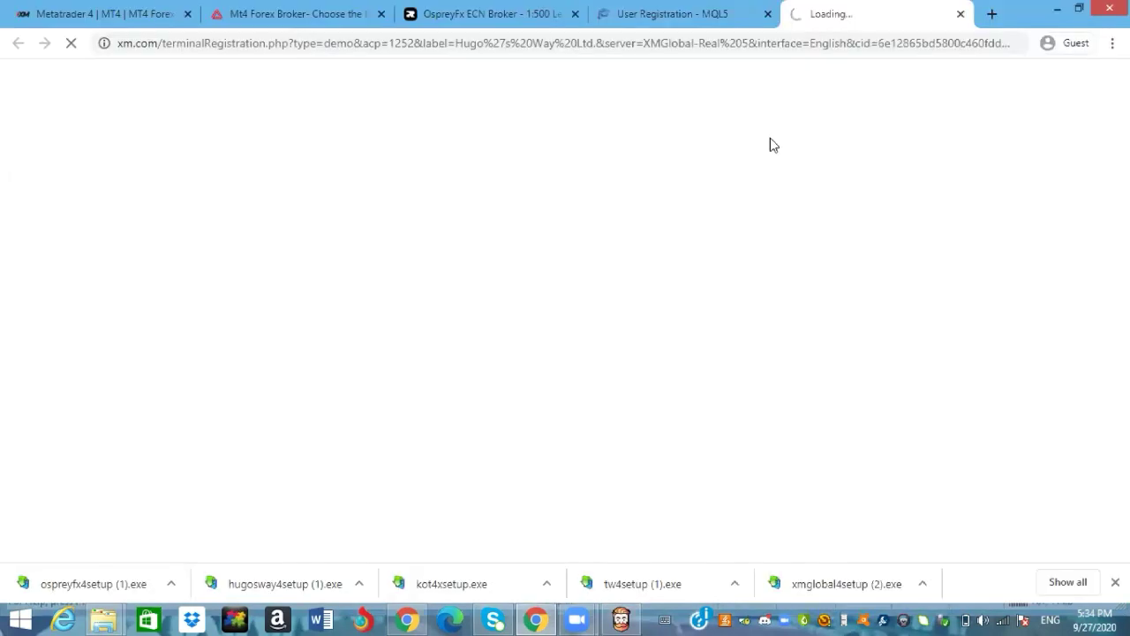
left_click(1057, 9)
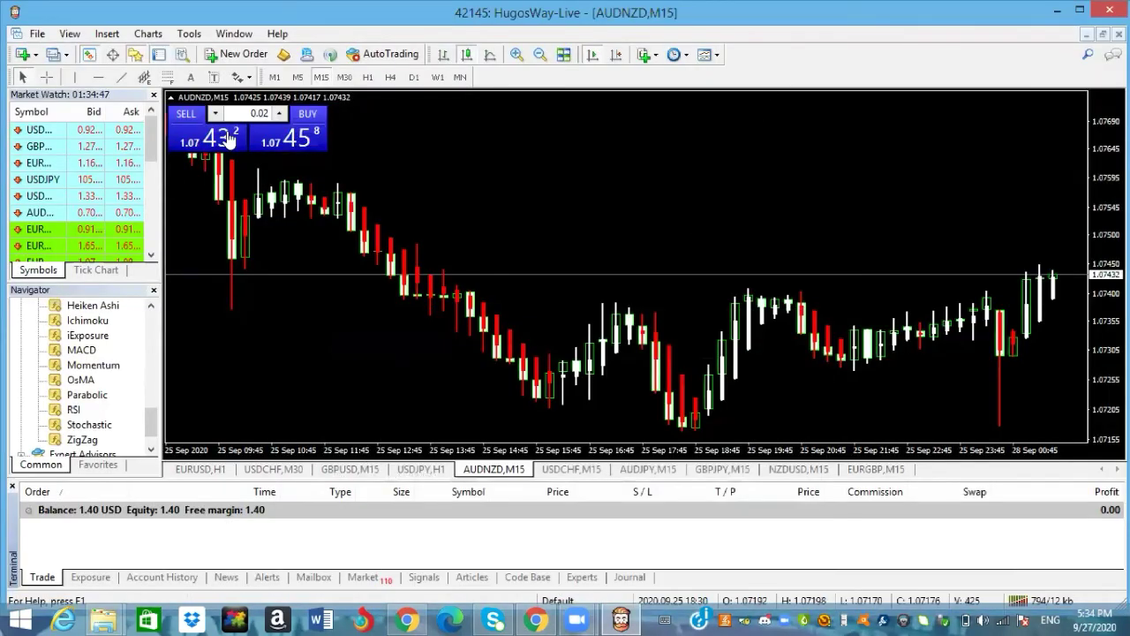
Start opening an account again, try to add the broker KOT4, and rescan the trading servers.
left_click(37, 33)
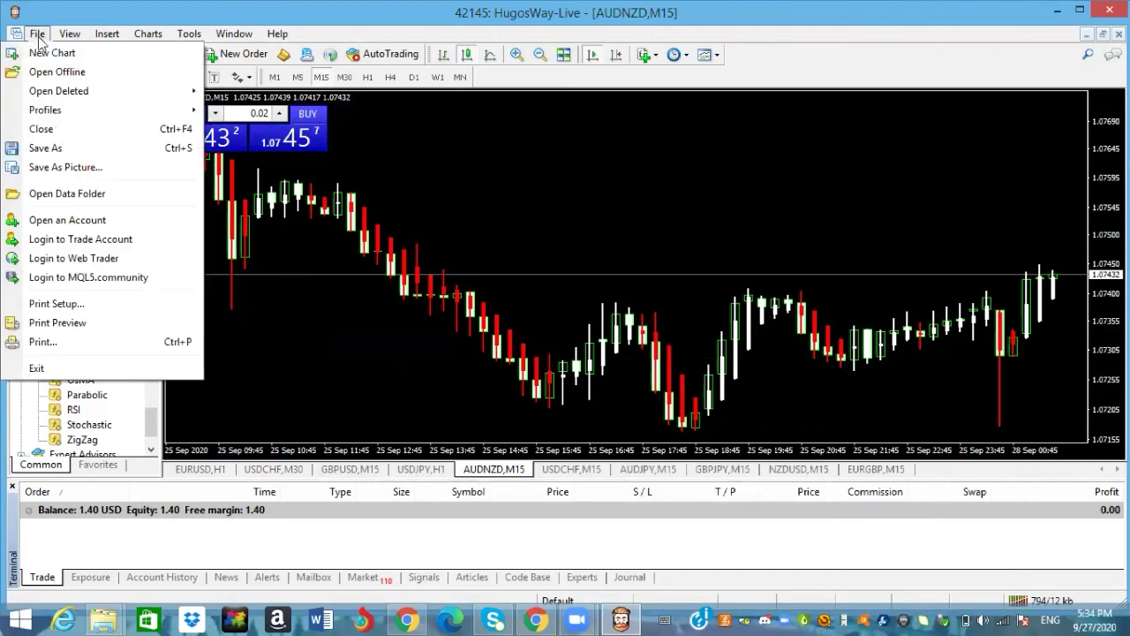
left_click(64, 219)
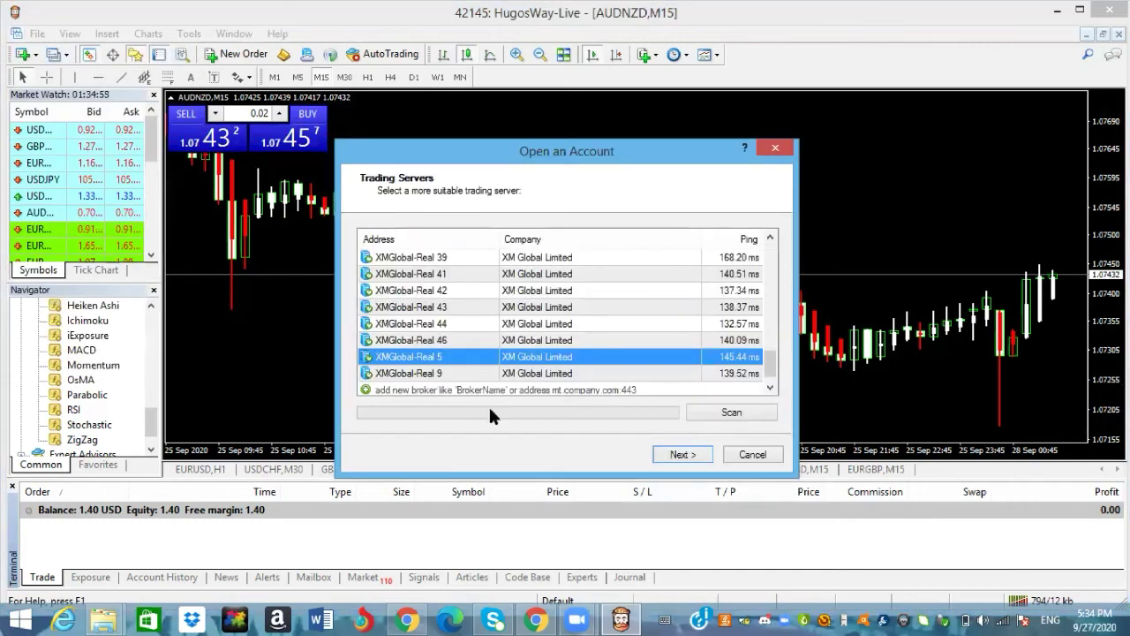
left_click(488, 389)
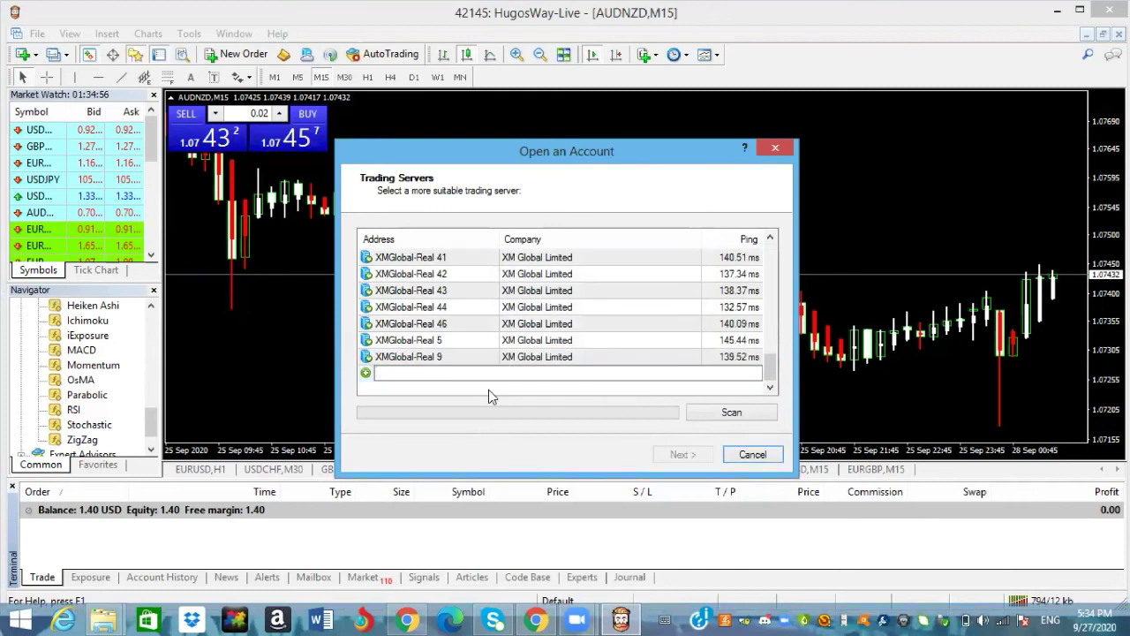
type("KOT4")
key("Escape")
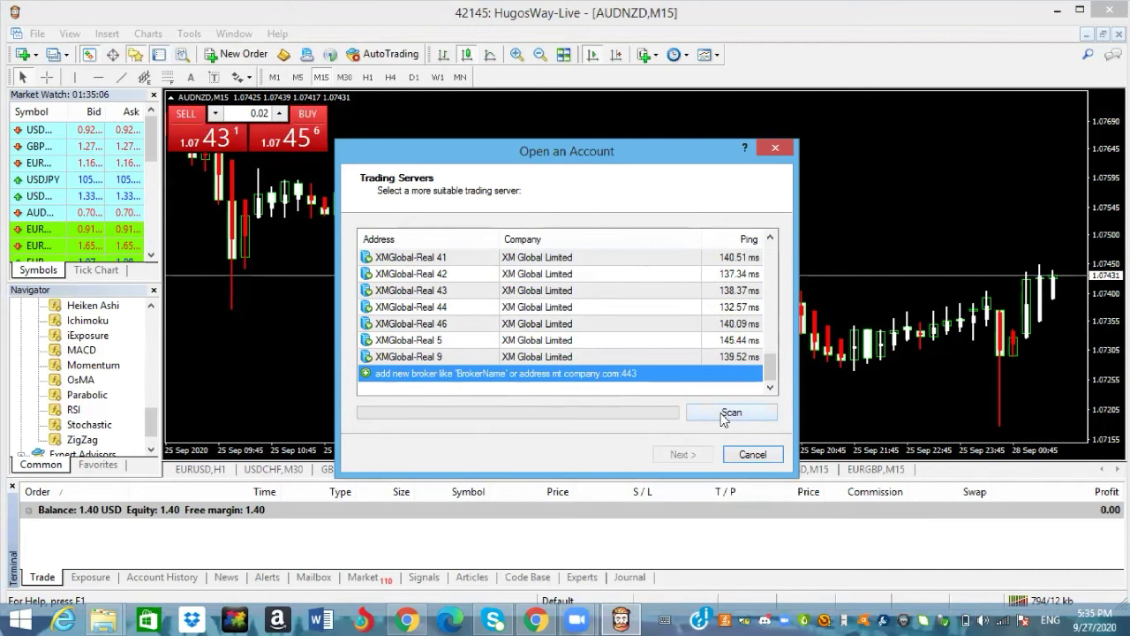
key("Return")
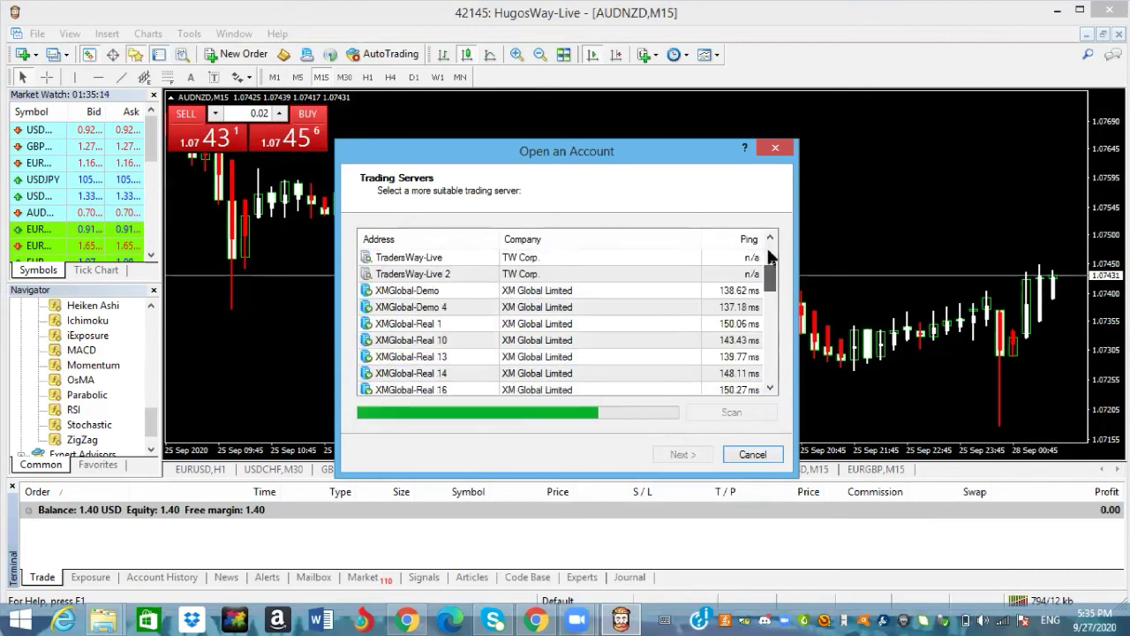
left_click(769, 254)
left_click_drag(770, 254, 769, 364)
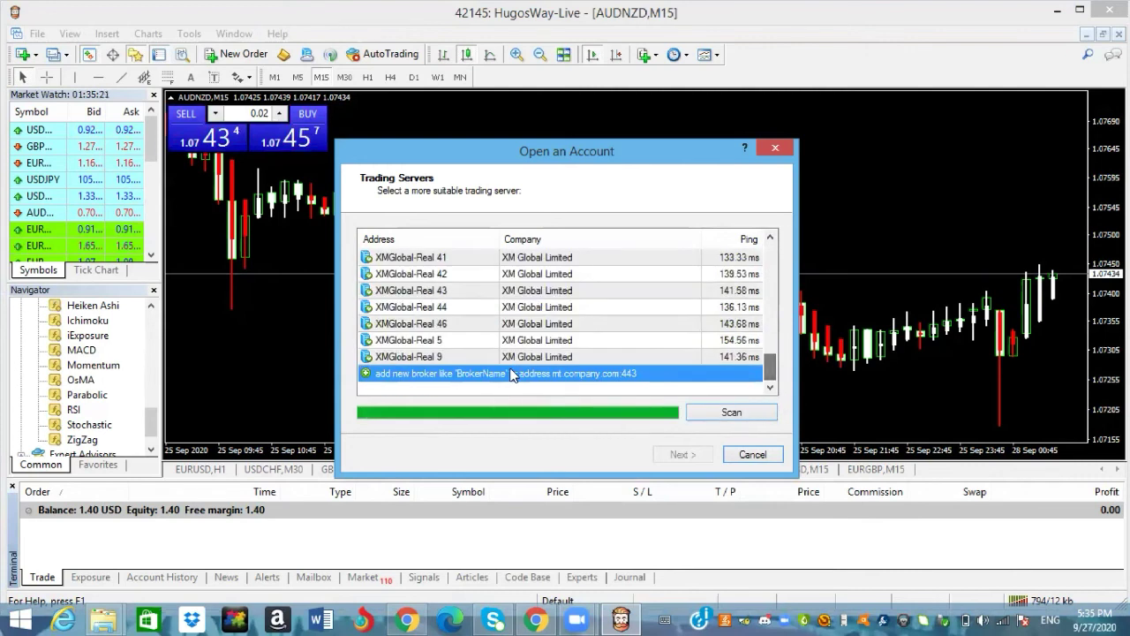
Try to add the broker under the name KOT4X, and rescan the trading servers.
left_click(510, 371)
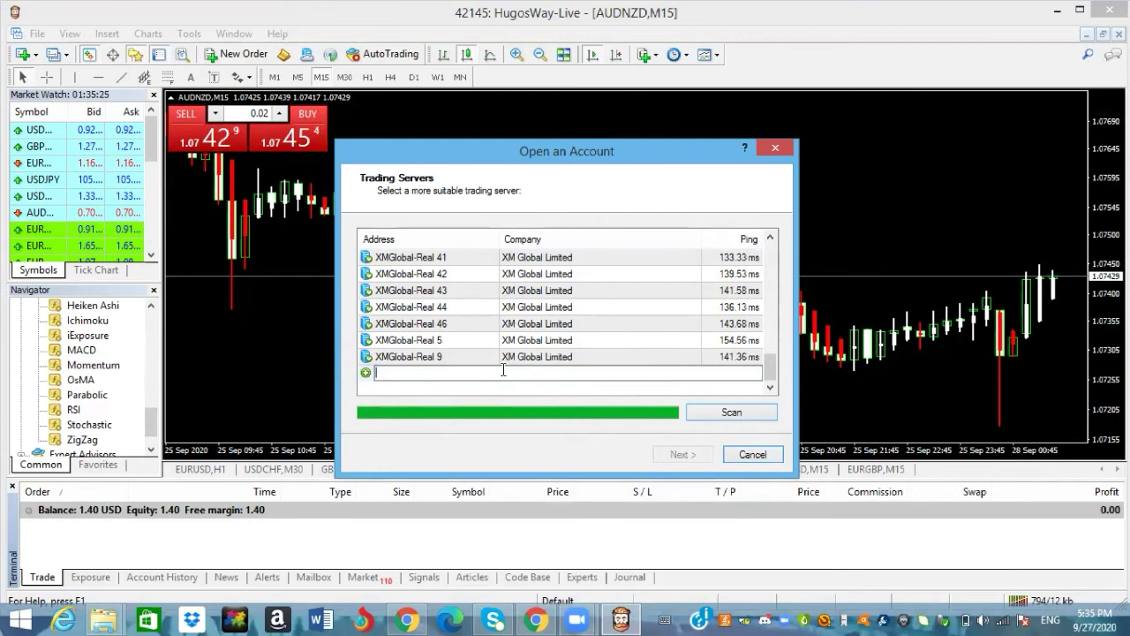
type("KOT4X")
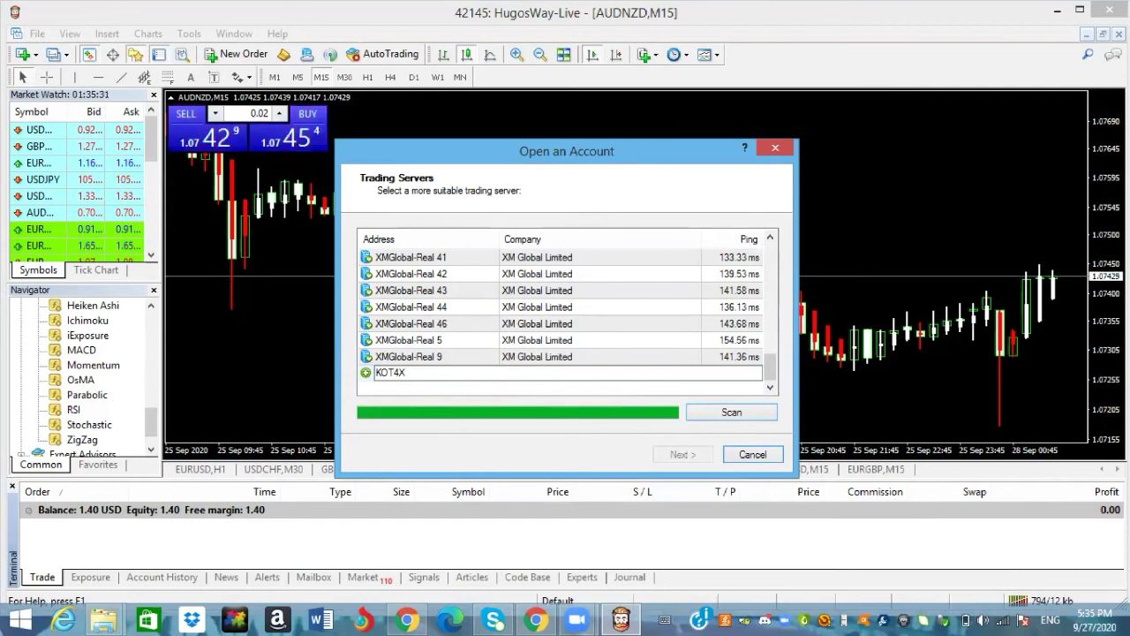
key("Return")
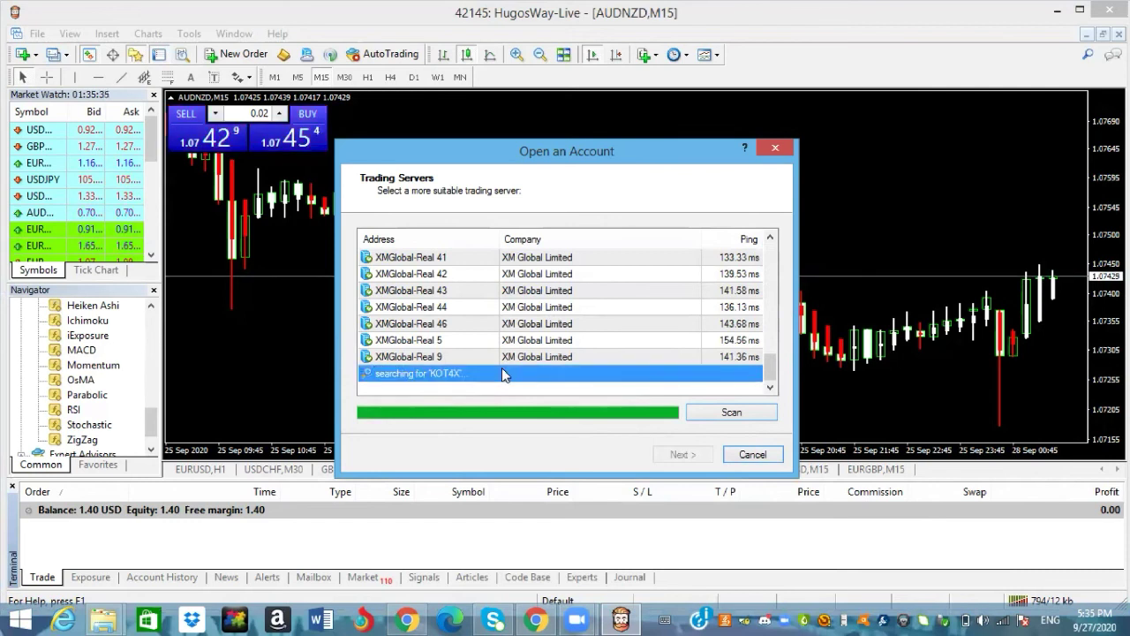
left_click(767, 415)
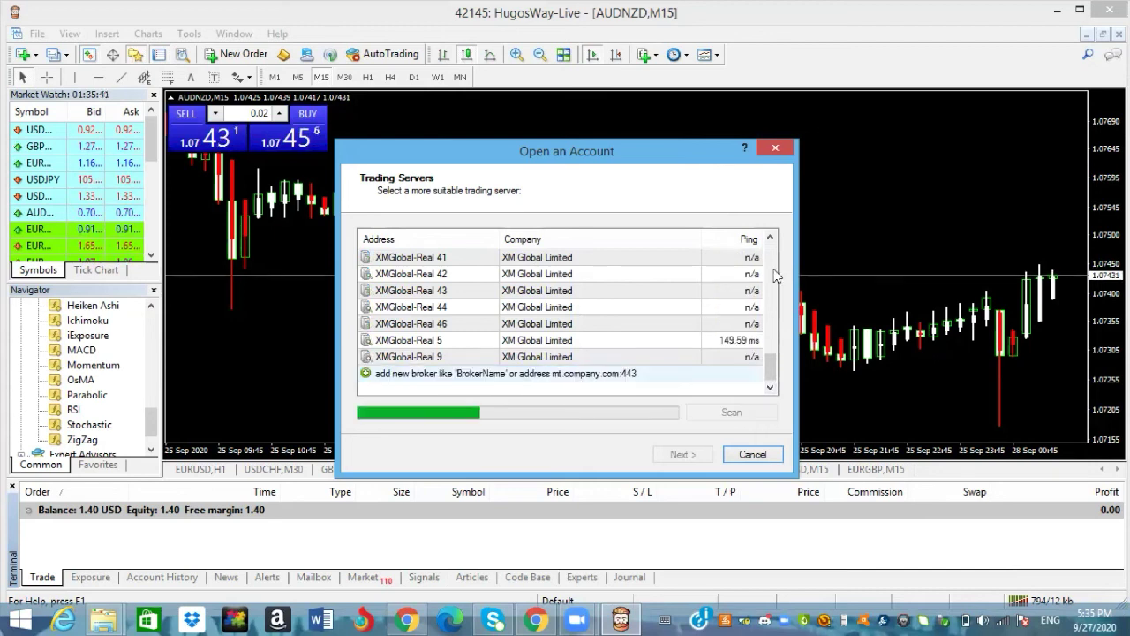
Switch to Chrome and search Google for KOT4X in the tab with the TradersWay page.
left_click(537, 618)
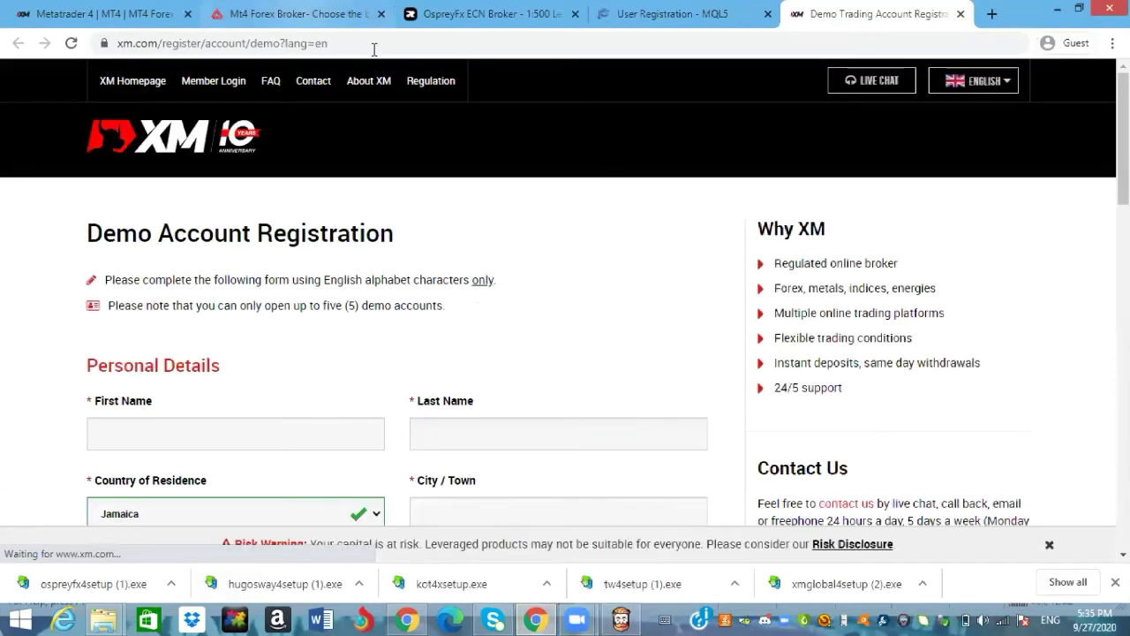
key("ctrl+2")
left_click(375, 49)
type("KOT")
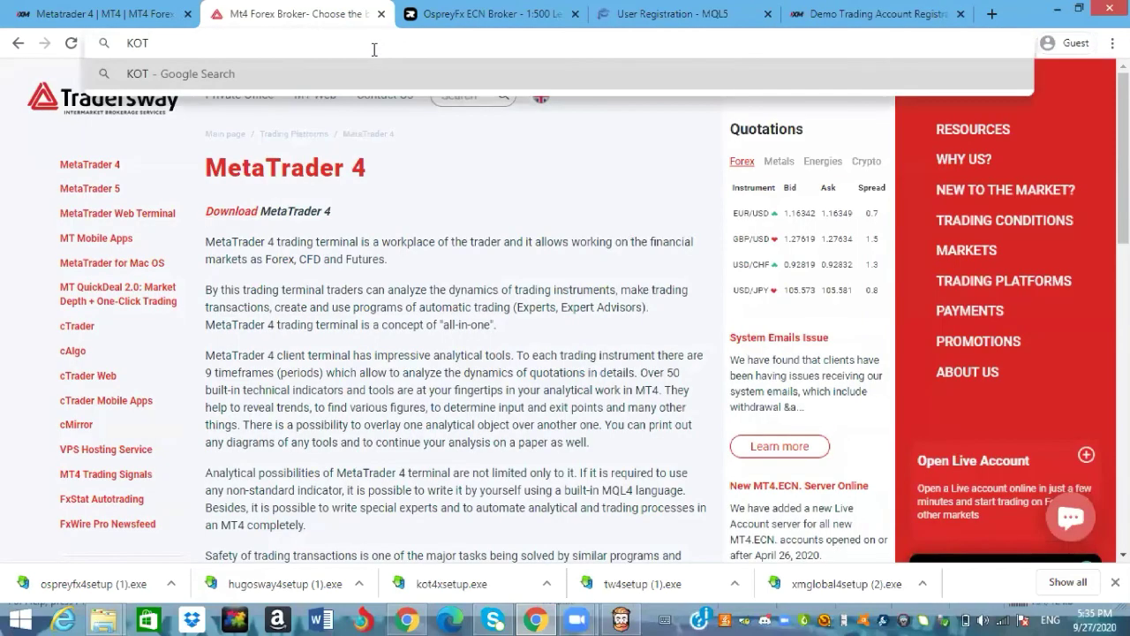
type("4X")
key("Return")
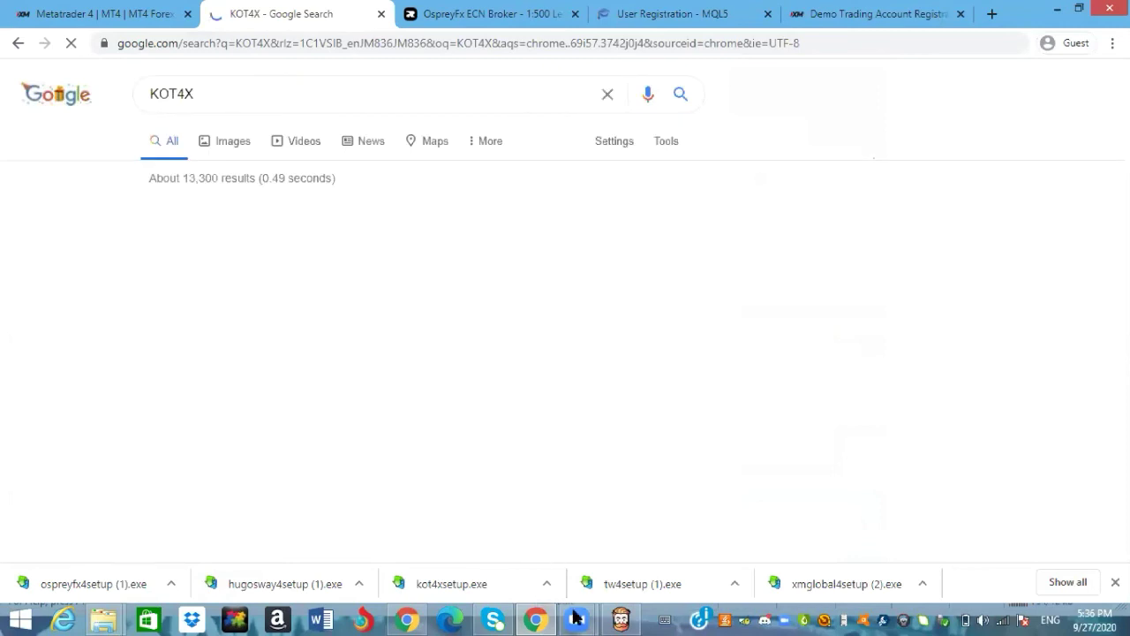
mouse_move(576, 618)
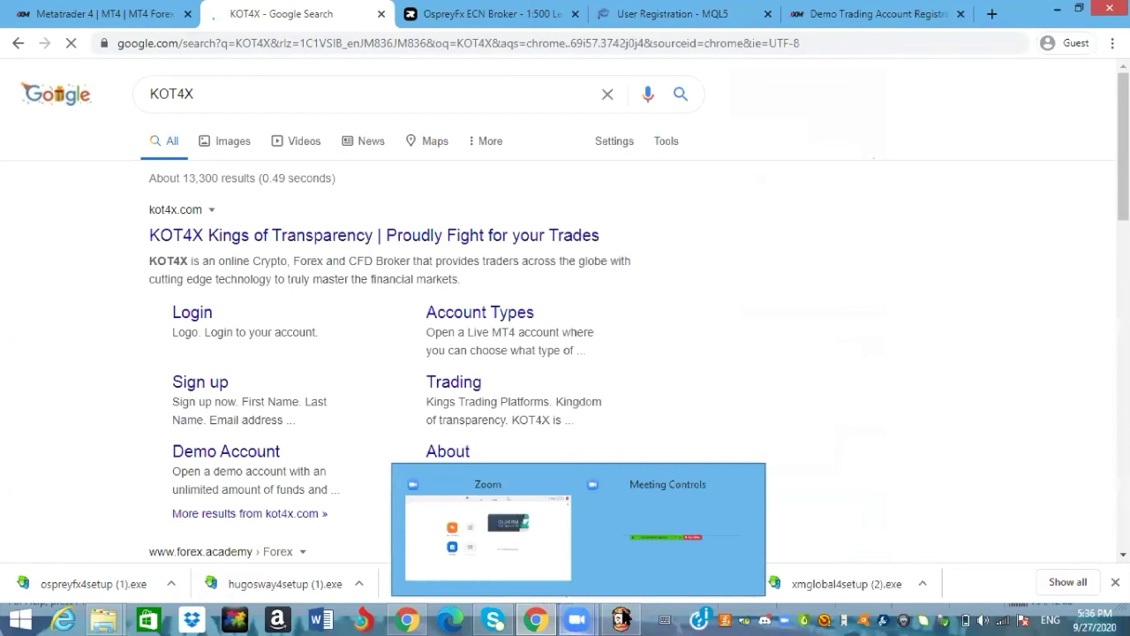
Return to the MetaTrader 4 terminal, look through the scanned trading servers, and close the account dialog.
left_click(622, 617)
left_click_drag(773, 372, 770, 248)
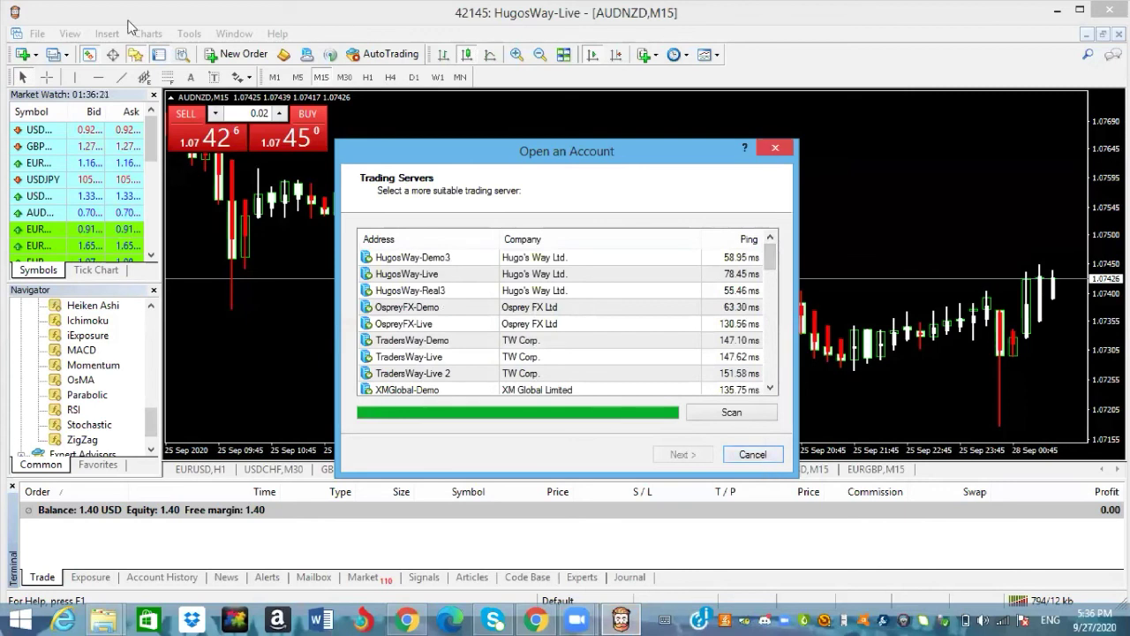
key("Escape")
Look through the full server list in the trade account login, including the OspreyFX servers, and close it without logging in.
left_click(38, 34)
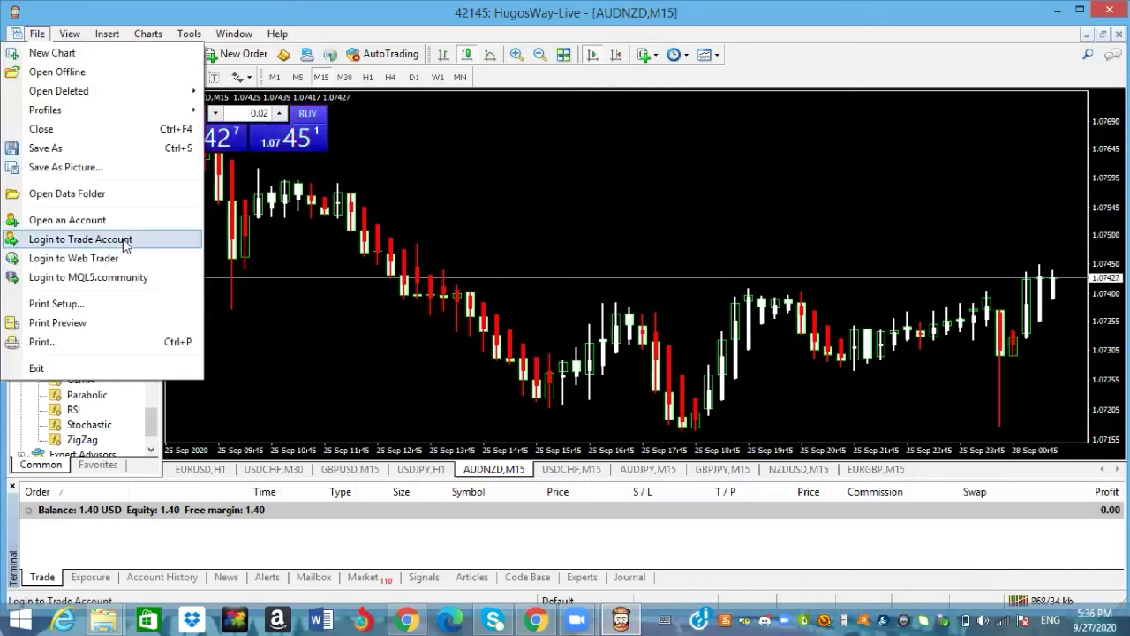
left_click(125, 242)
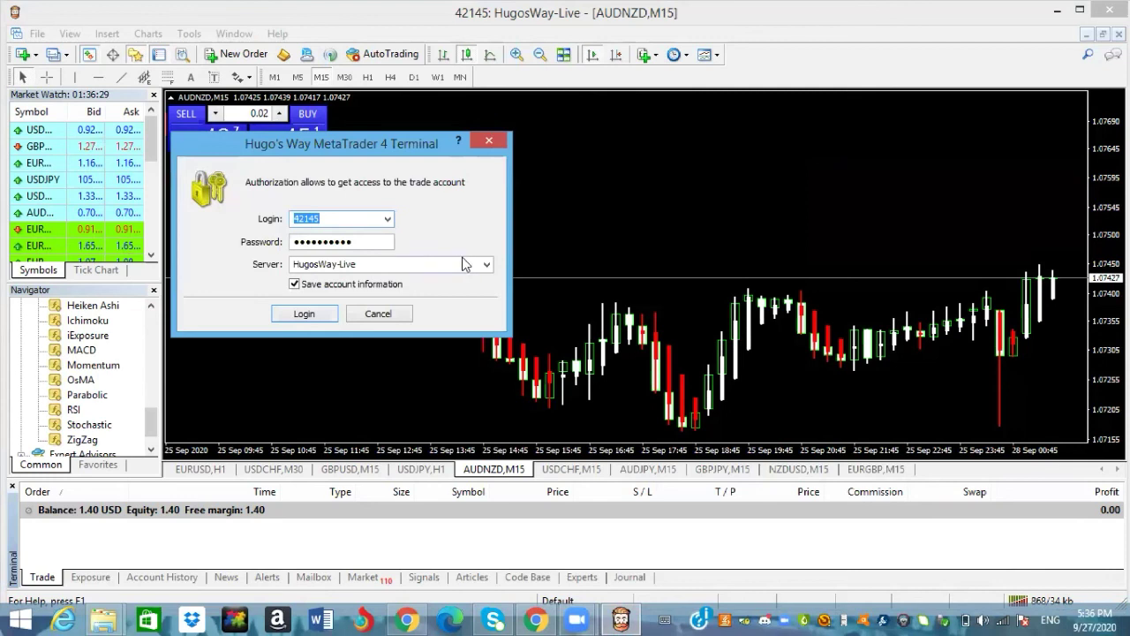
left_click(488, 270)
left_click(487, 265)
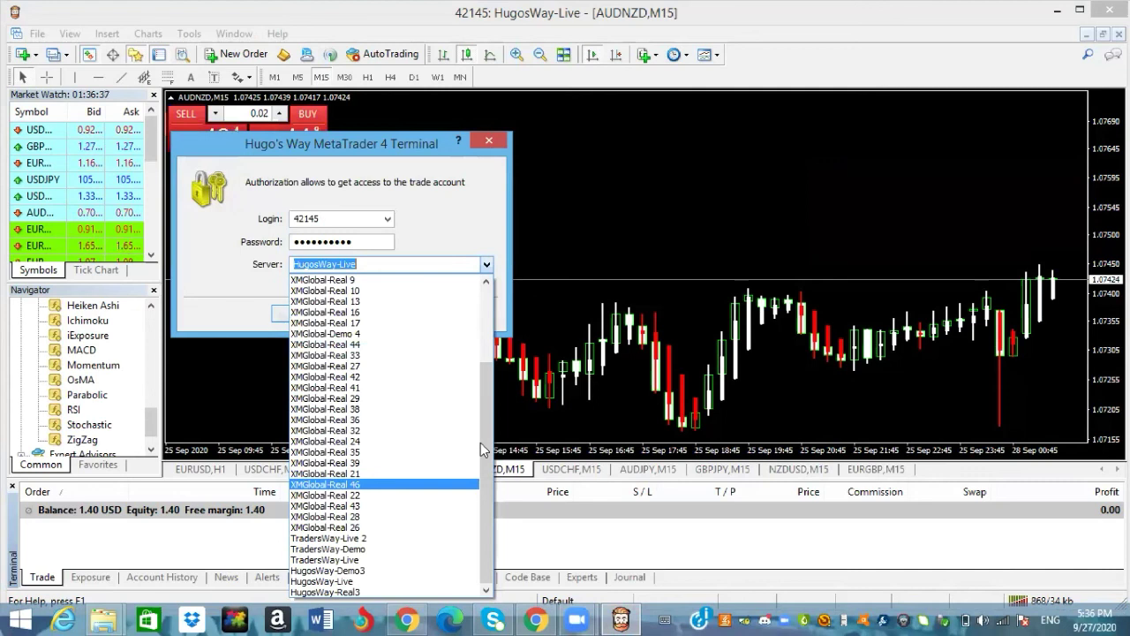
scroll(499, 353, "up", 4)
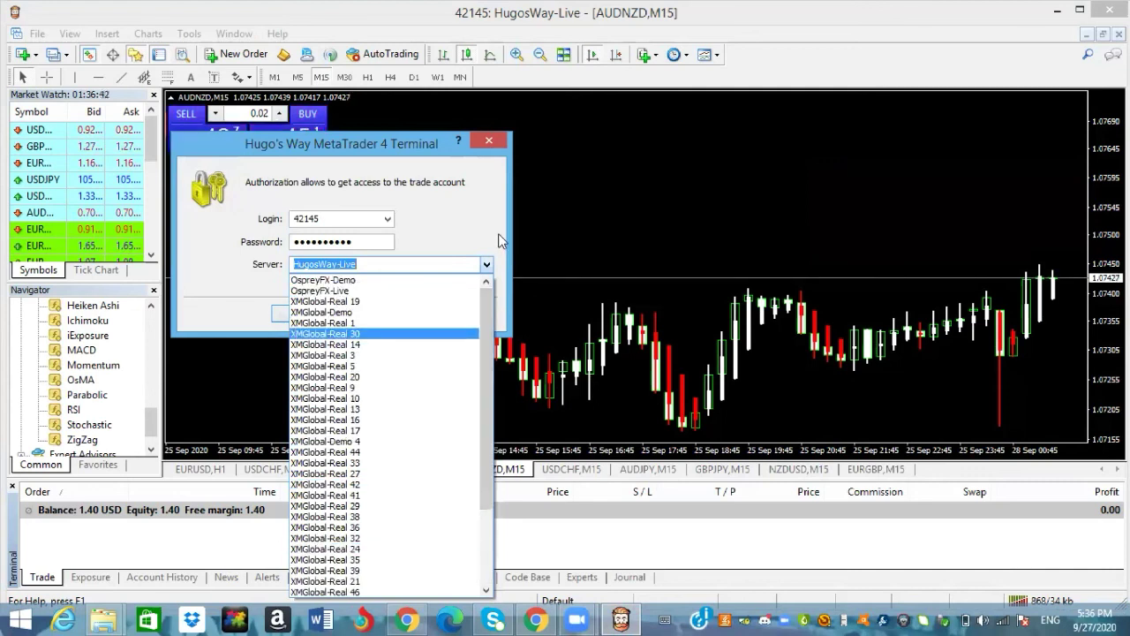
left_click(473, 230)
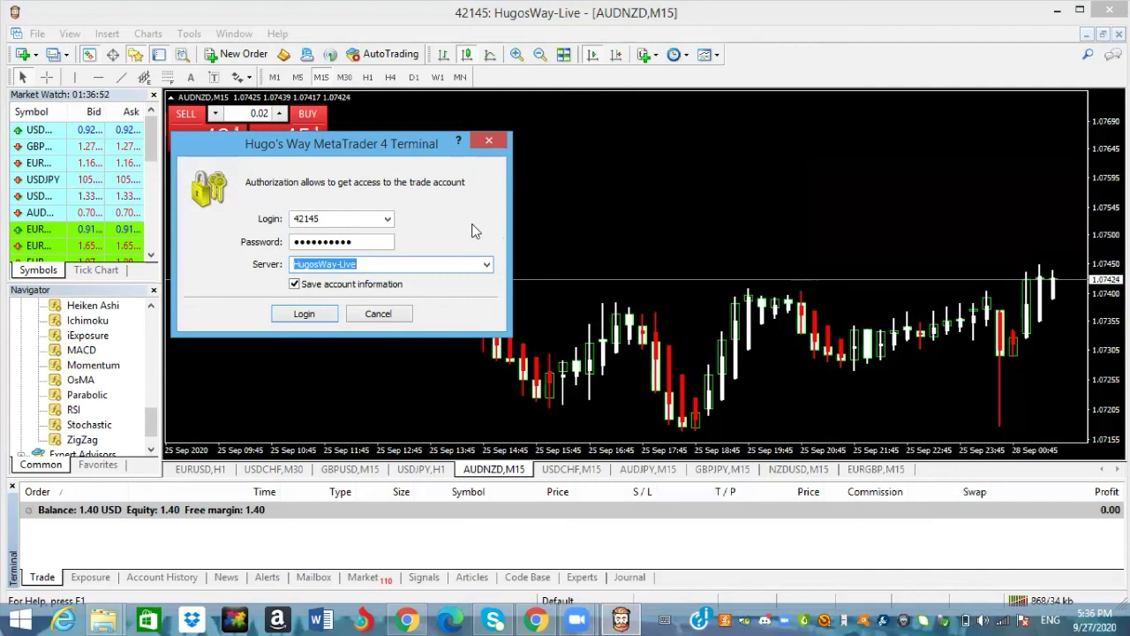
left_click(487, 266)
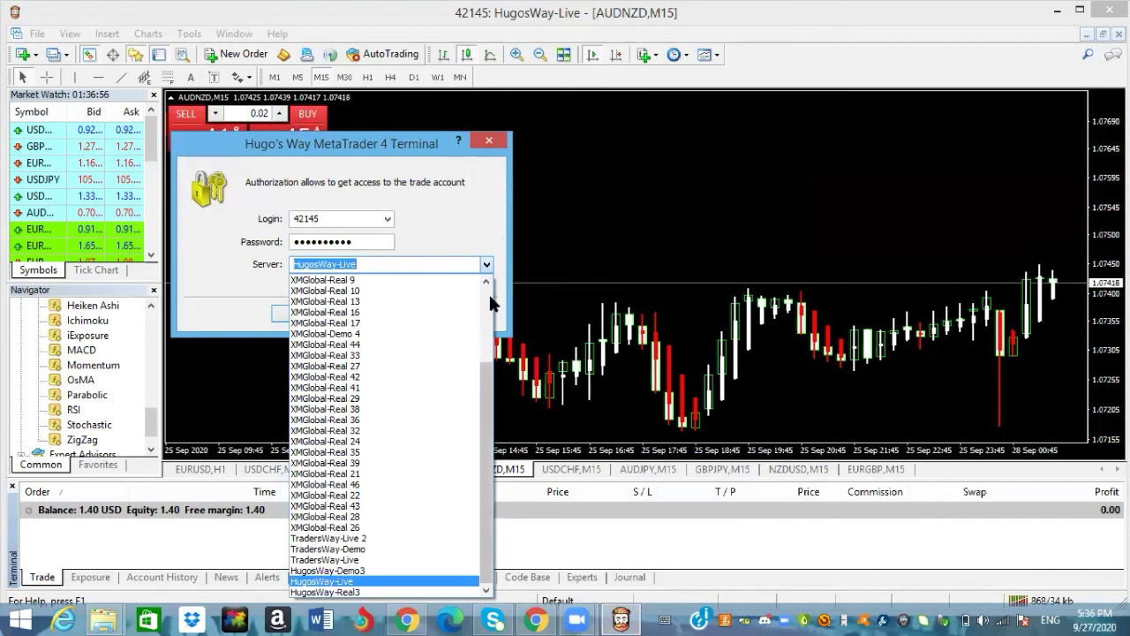
left_click(488, 292)
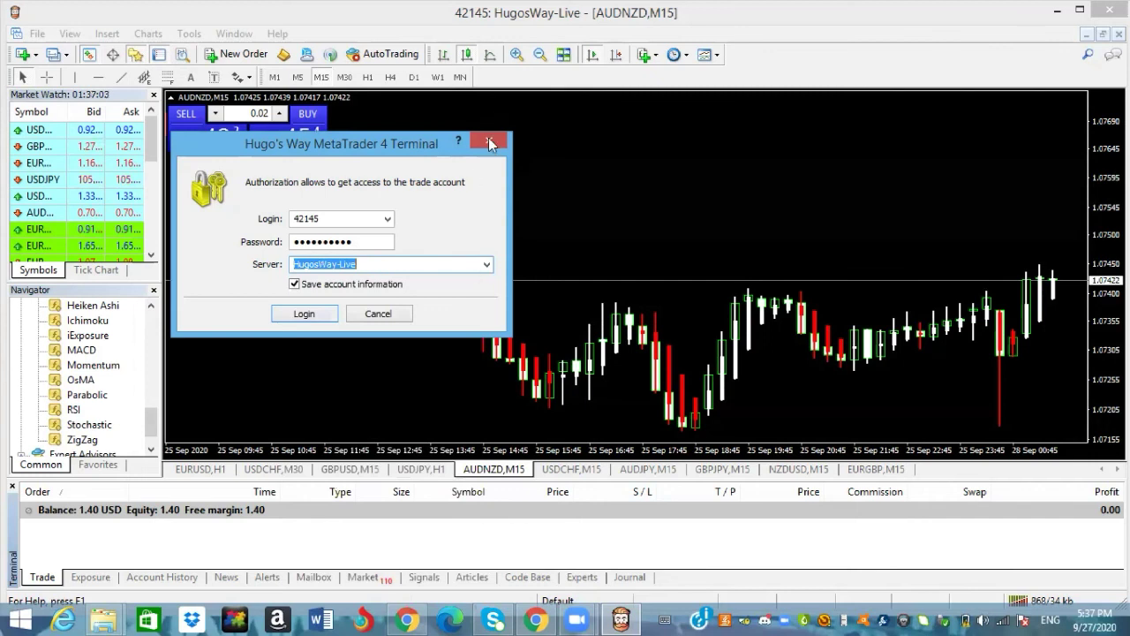
left_click(491, 142)
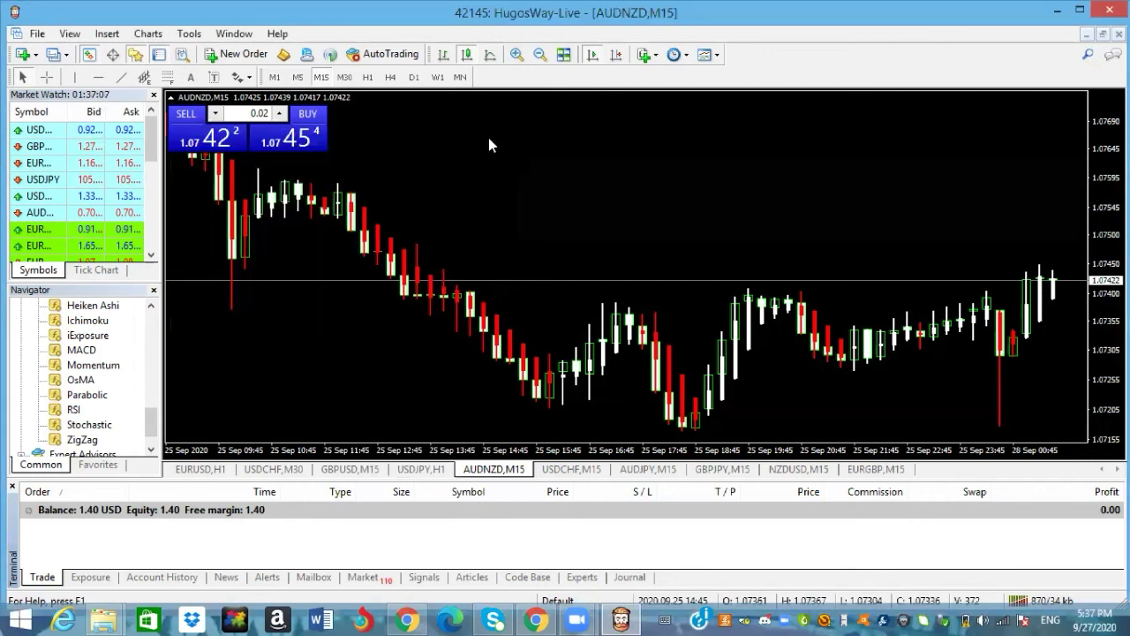